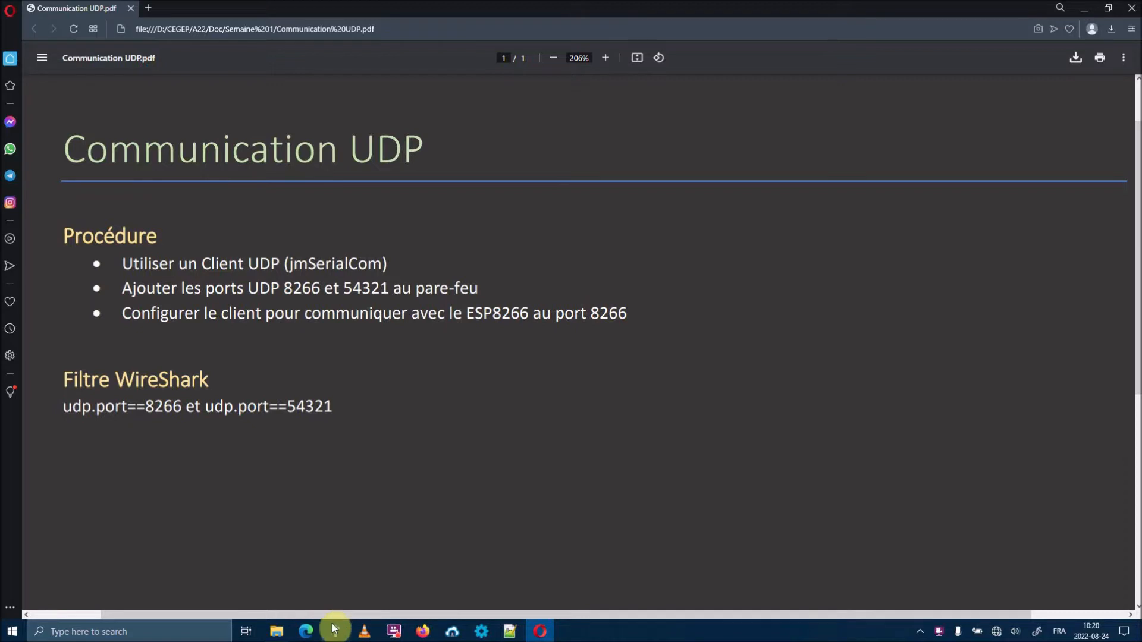
# - Briefly open and close the jmSerialCom client, and highlight ports 8266 and 54321 in the PDF's procedure list
pyautogui.click(334, 630)
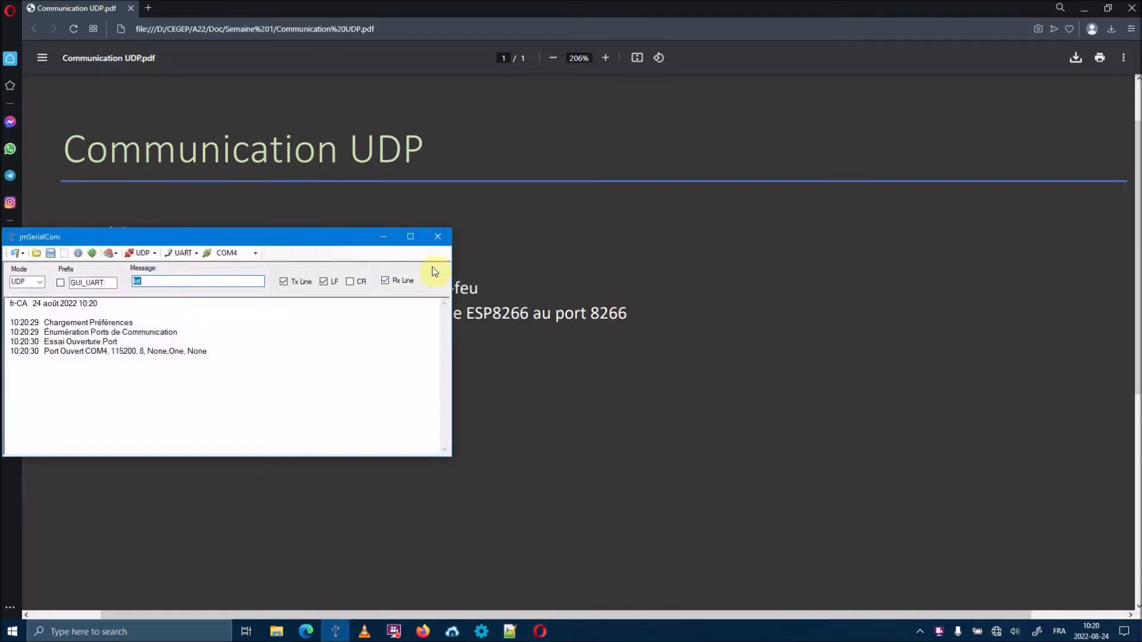
pyautogui.click(438, 238)
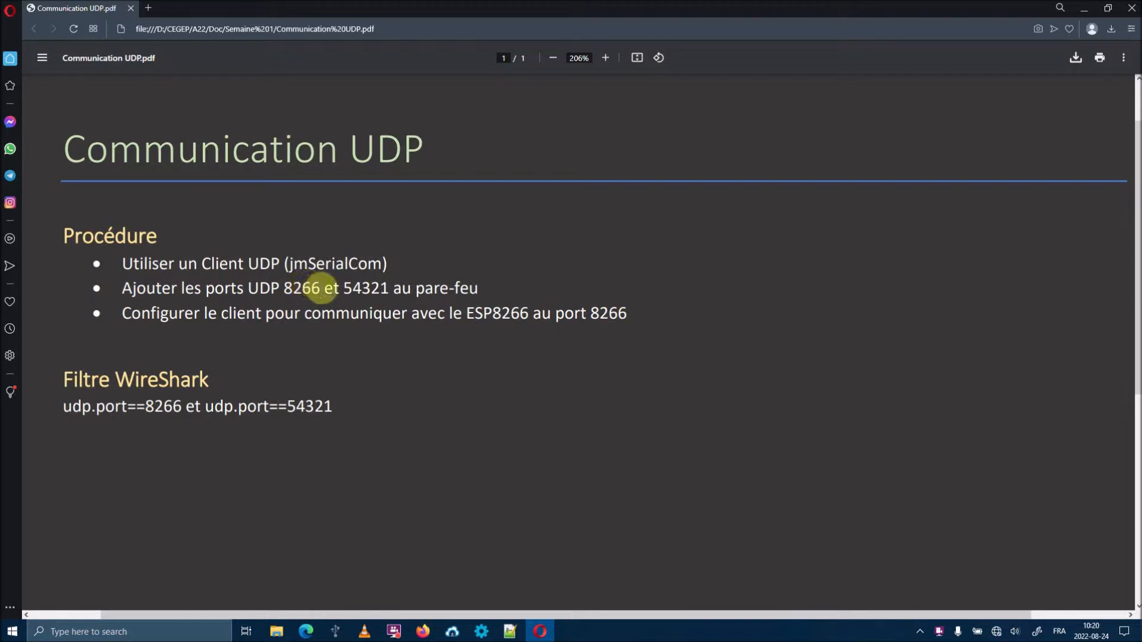
pyautogui.moveTo(322, 288); pyautogui.dragTo(288, 286)
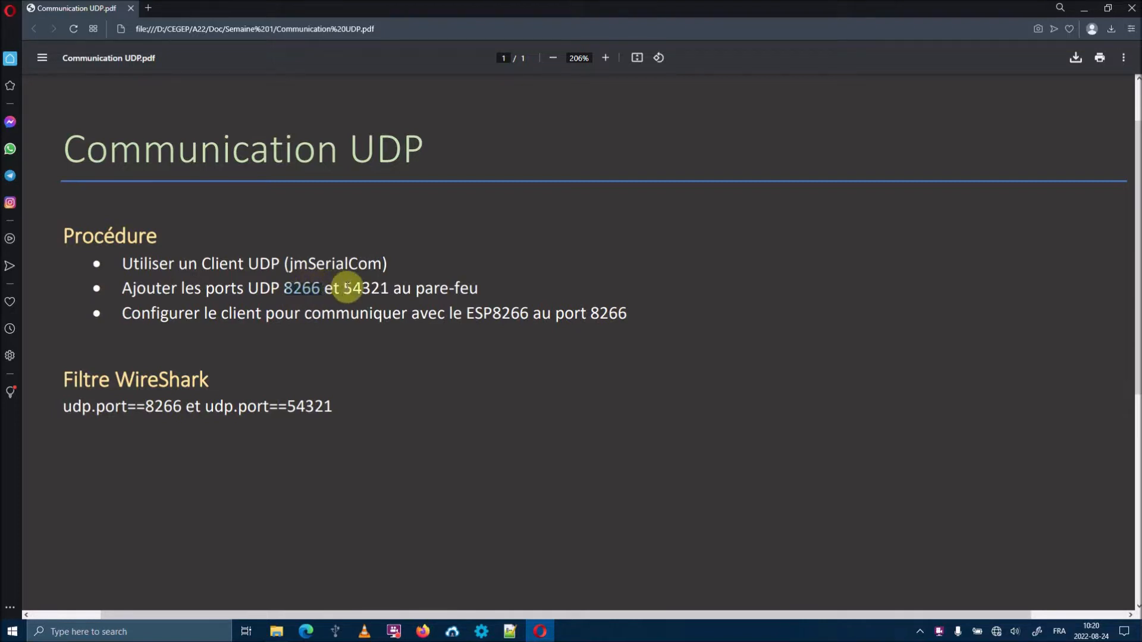
pyautogui.moveTo(347, 288); pyautogui.dragTo(385, 288)
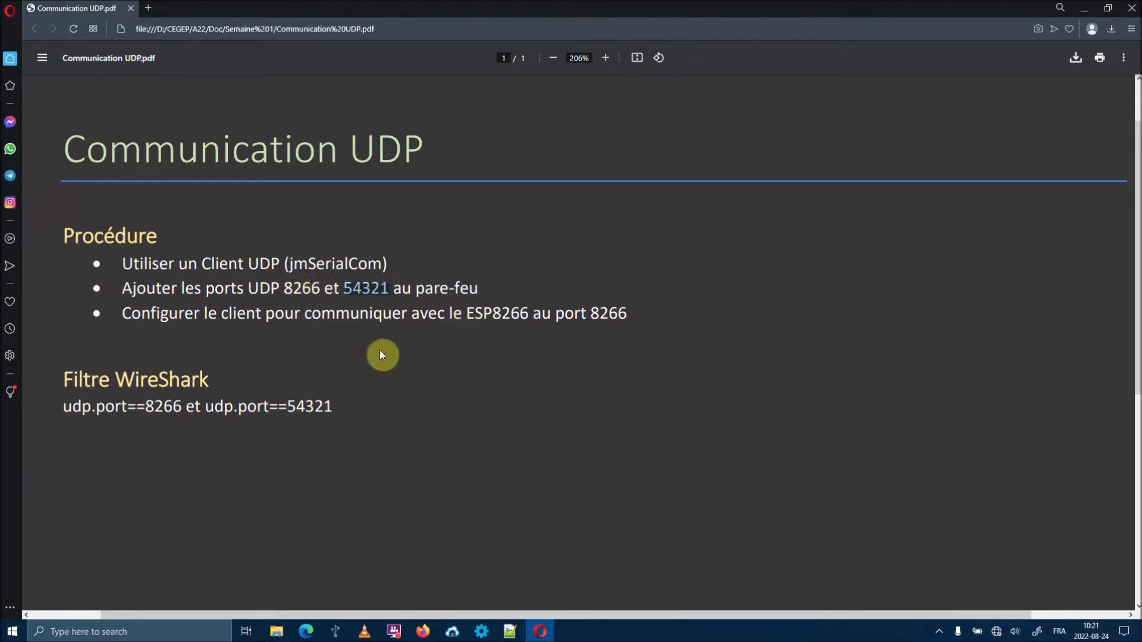
# - Switch to Windows Security, open the advanced settings of Firewall & network protection, and minimize the Windows Security window
pyautogui.click(167, 631)
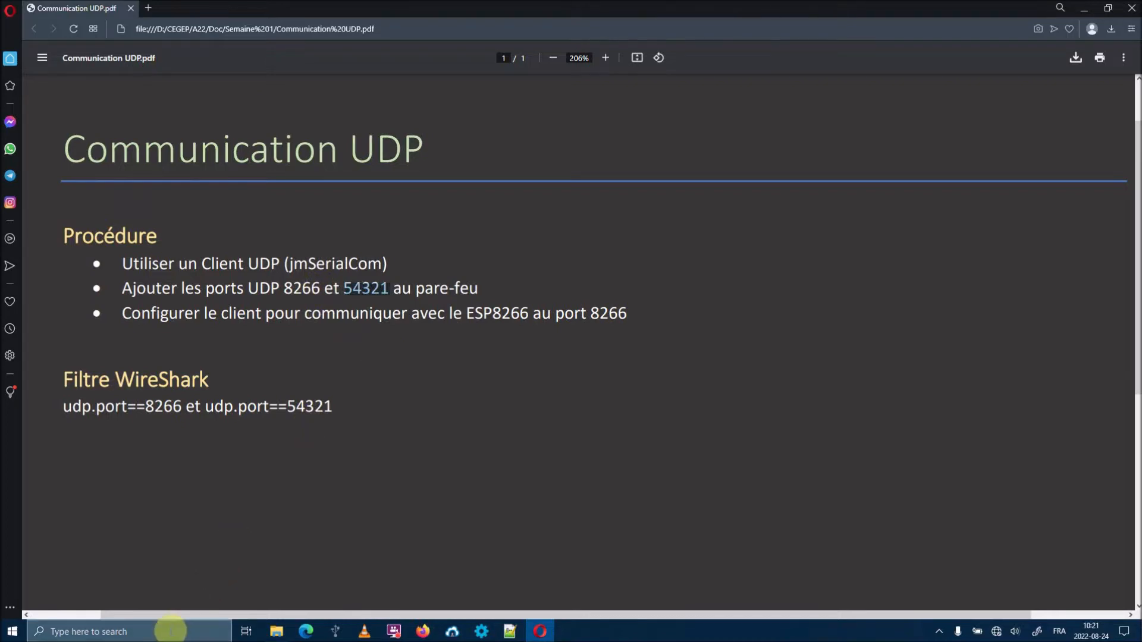
pyautogui.write('secu')
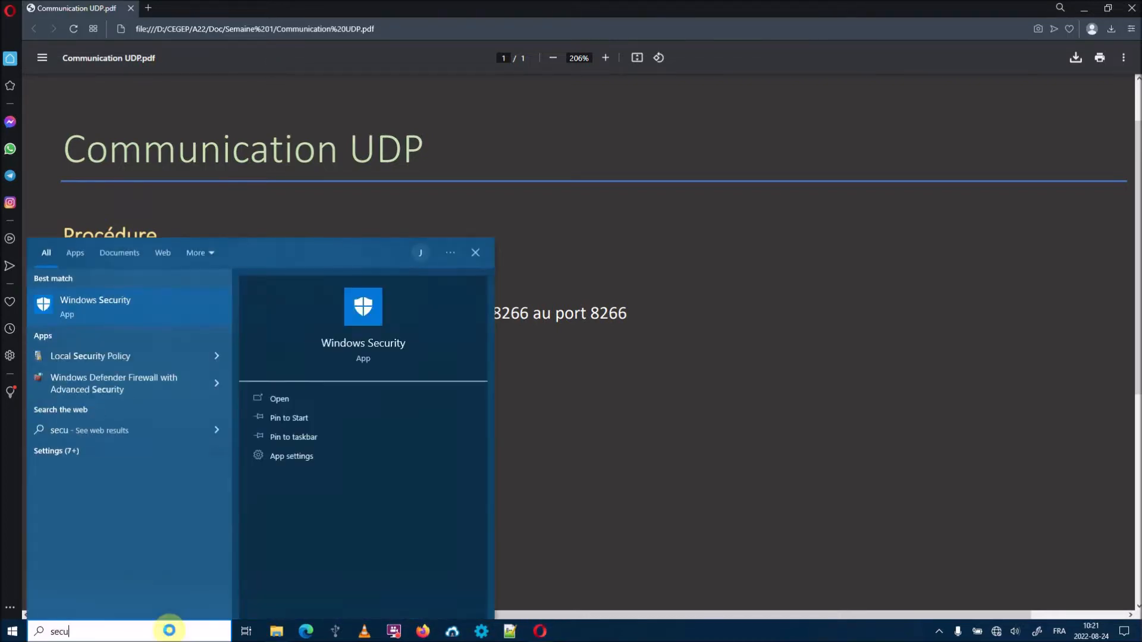
pyautogui.press('Return')
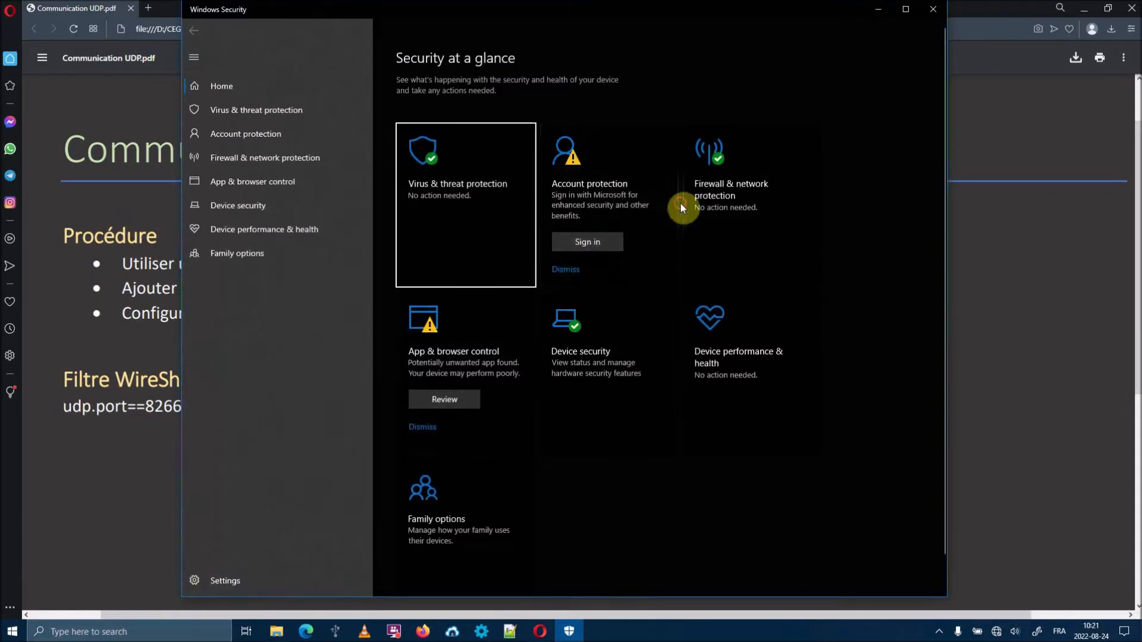
pyautogui.click(703, 193)
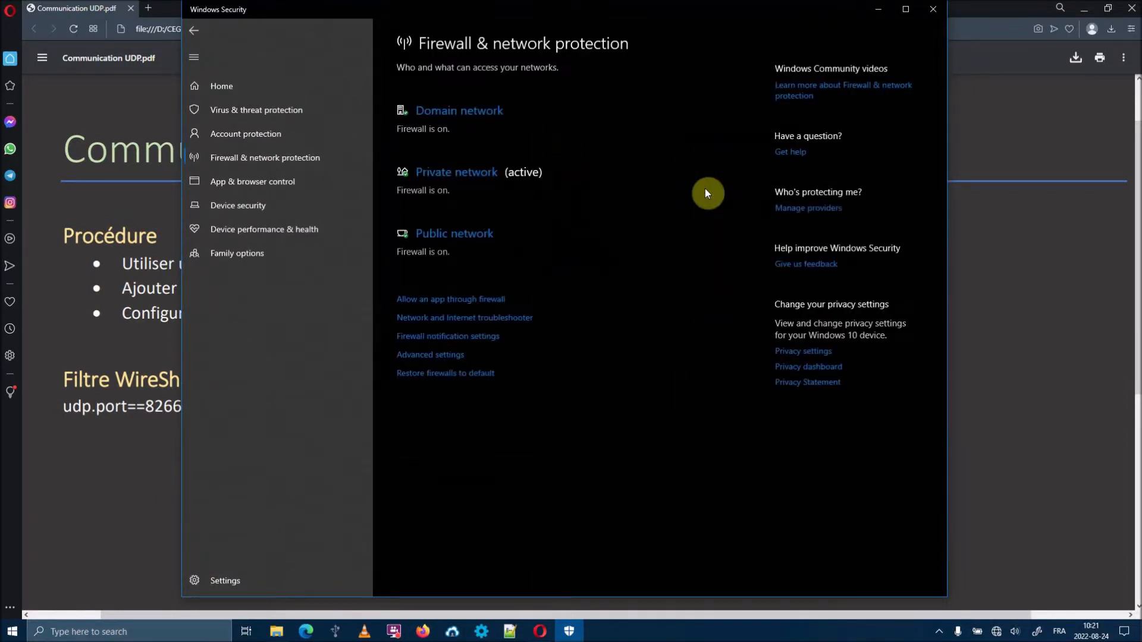
pyautogui.click(458, 355)
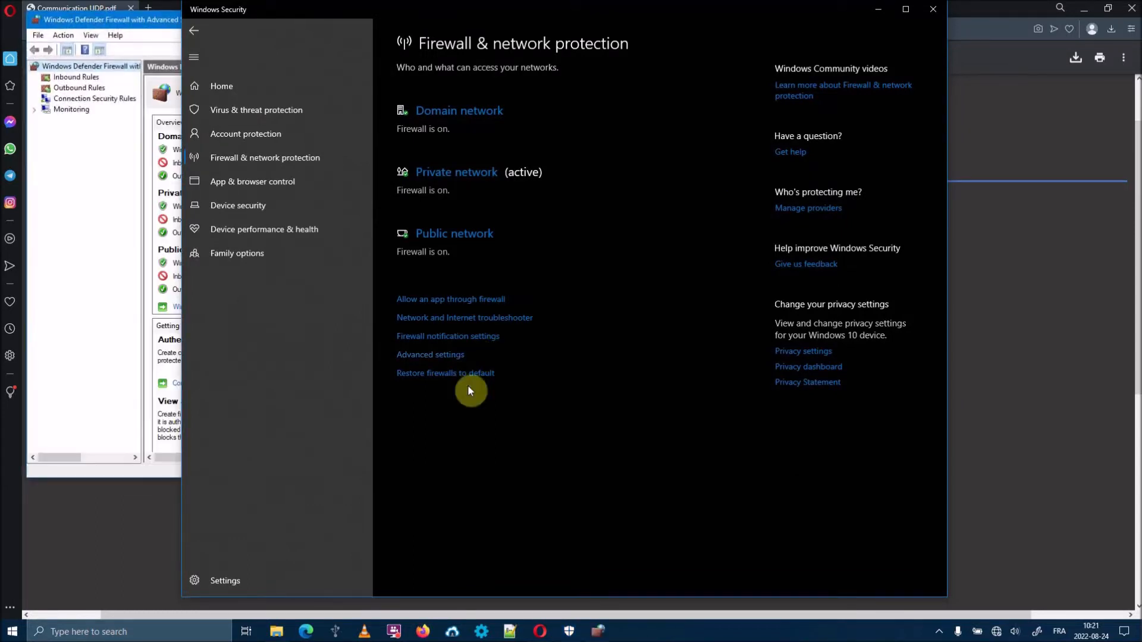
pyautogui.click(878, 9)
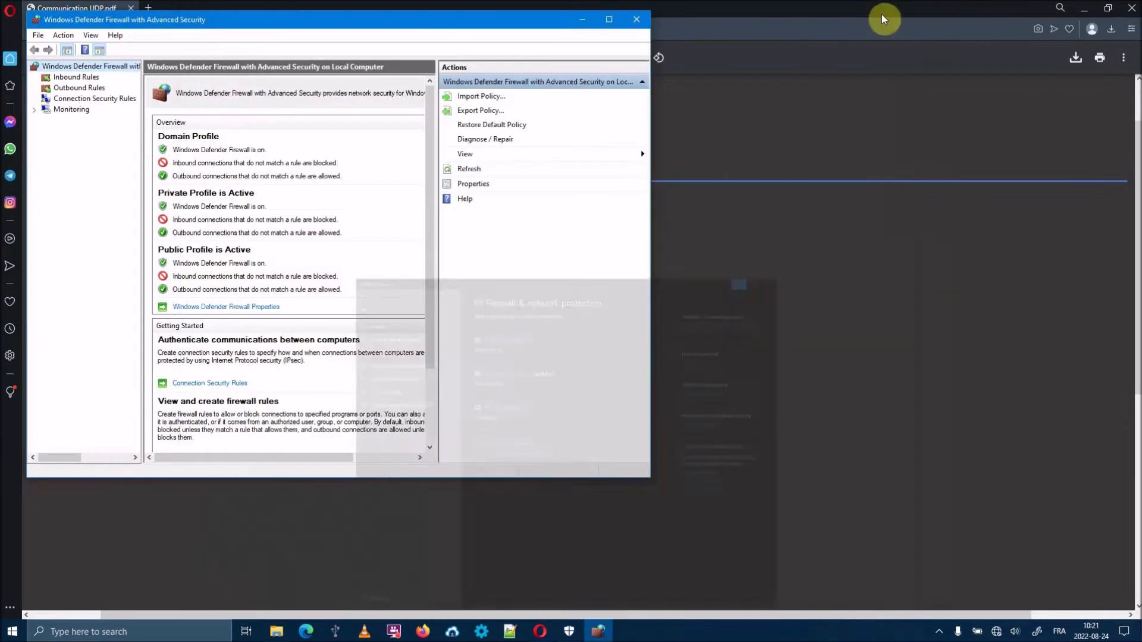
# - Start a new inbound firewall rule of type Port for UDP on specific local port 54321
pyautogui.click(75, 78)
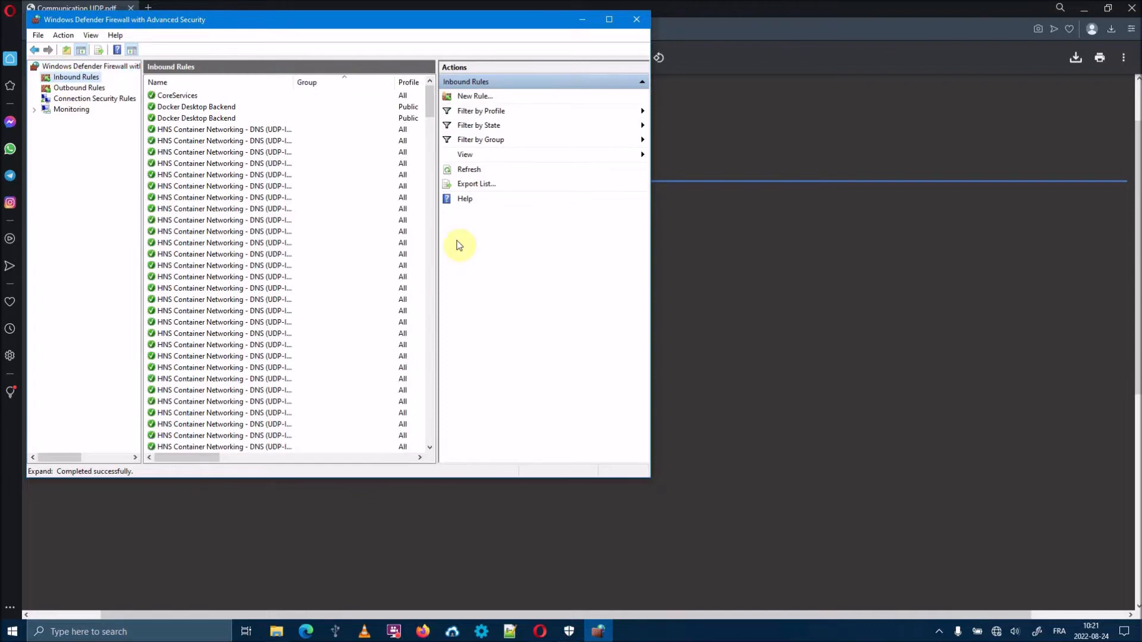
pyautogui.click(474, 98)
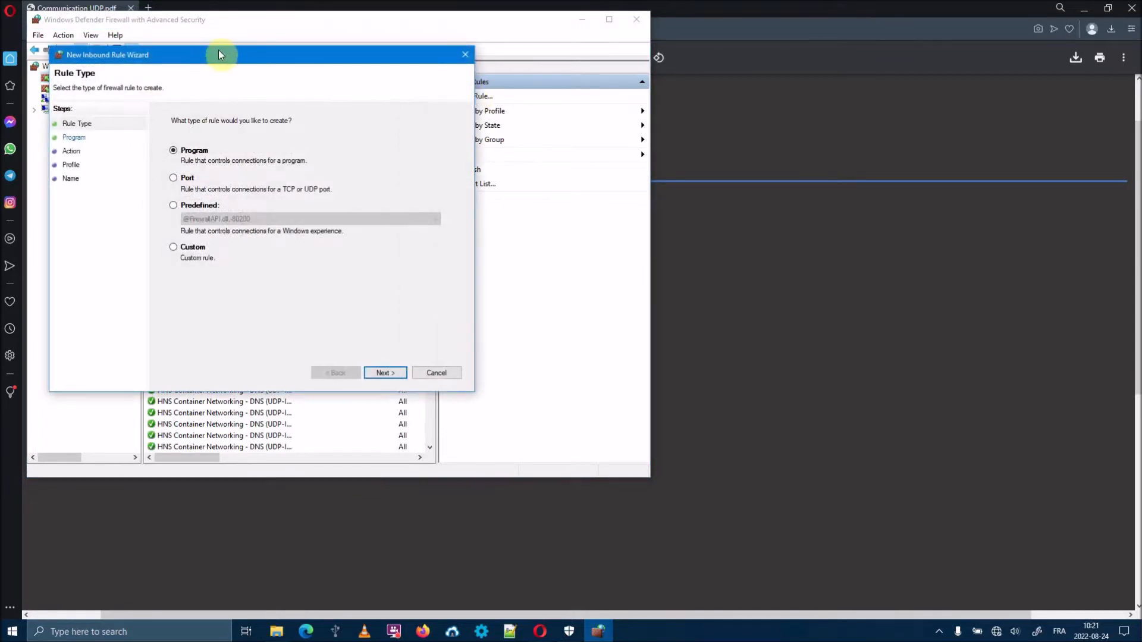
pyautogui.moveTo(219, 52); pyautogui.dragTo(433, 82)
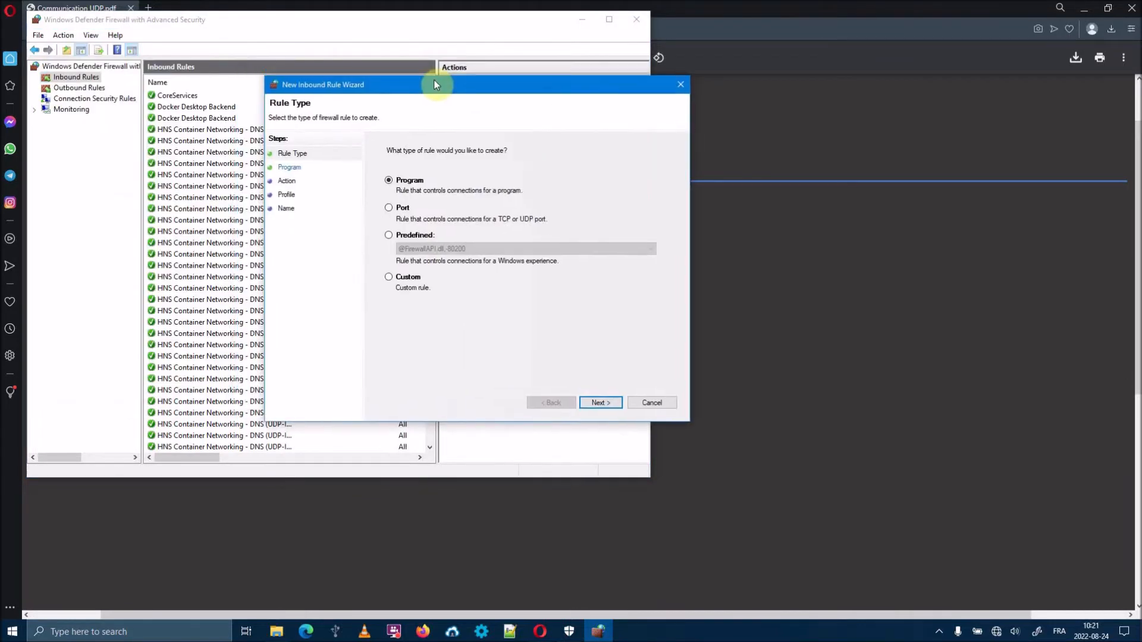
pyautogui.click(390, 209)
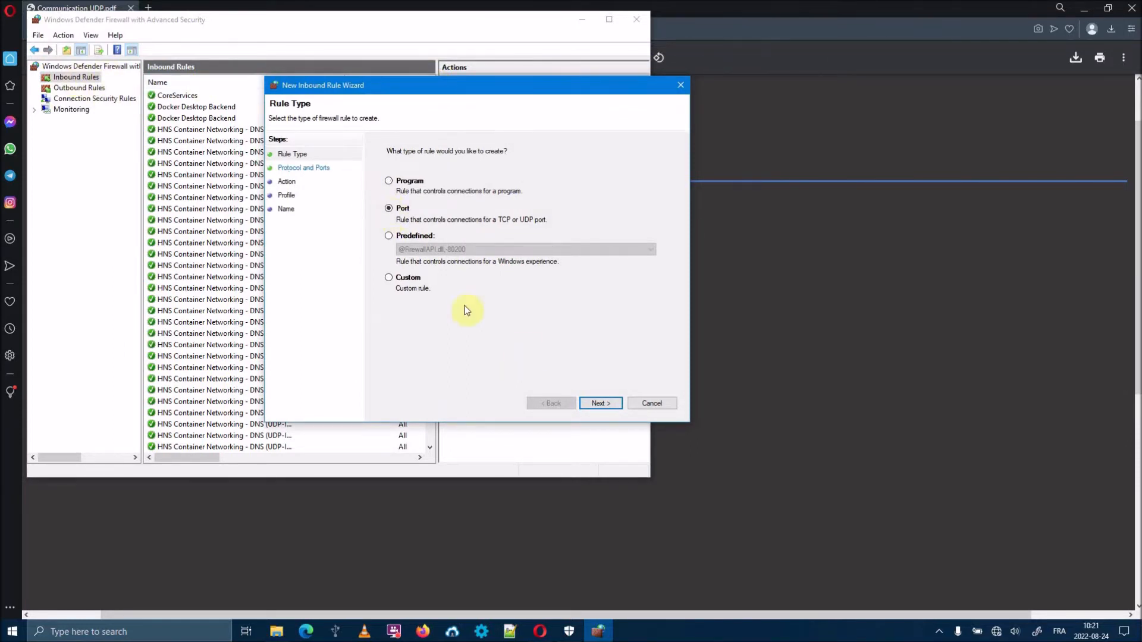
pyautogui.click(598, 404)
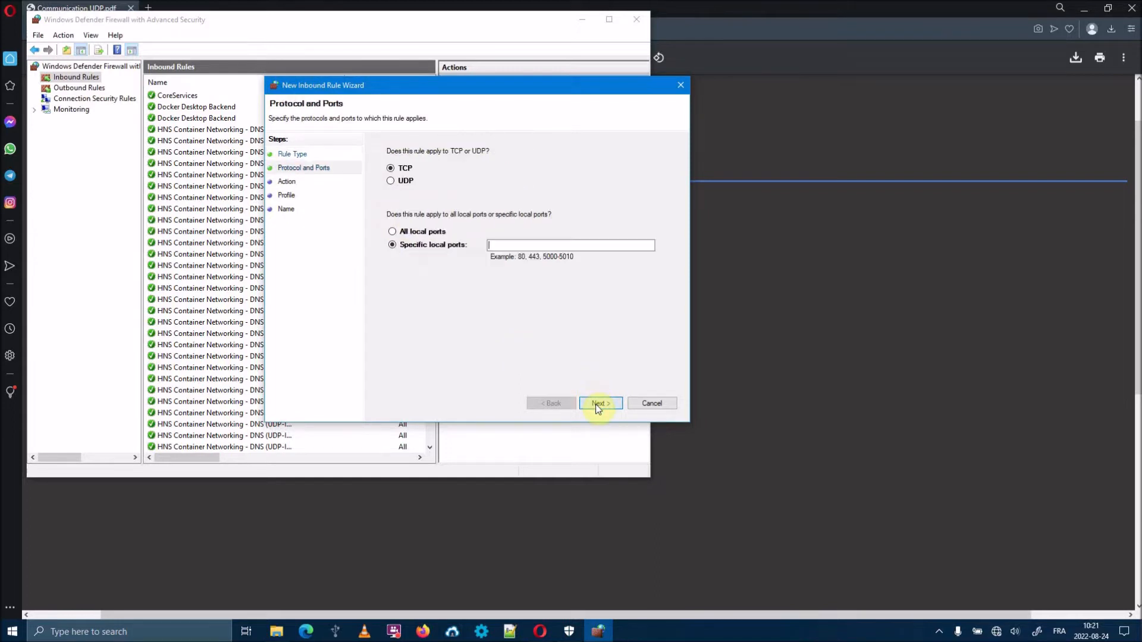
pyautogui.click(394, 183)
pyautogui.click(500, 245)
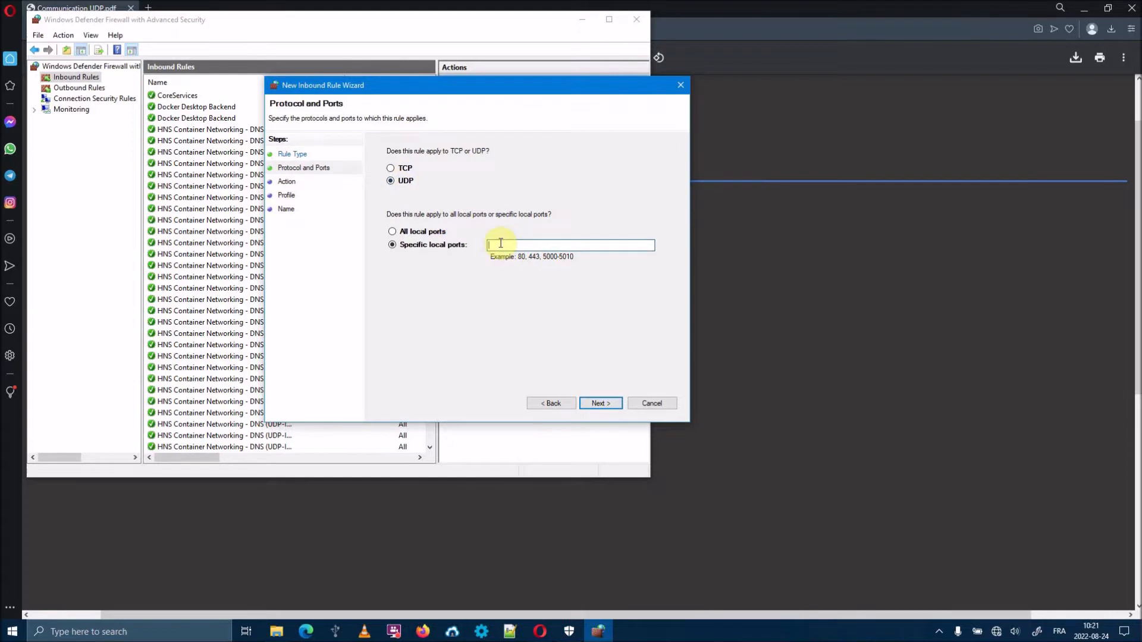
pyautogui.write('54321')
pyautogui.click(605, 404)
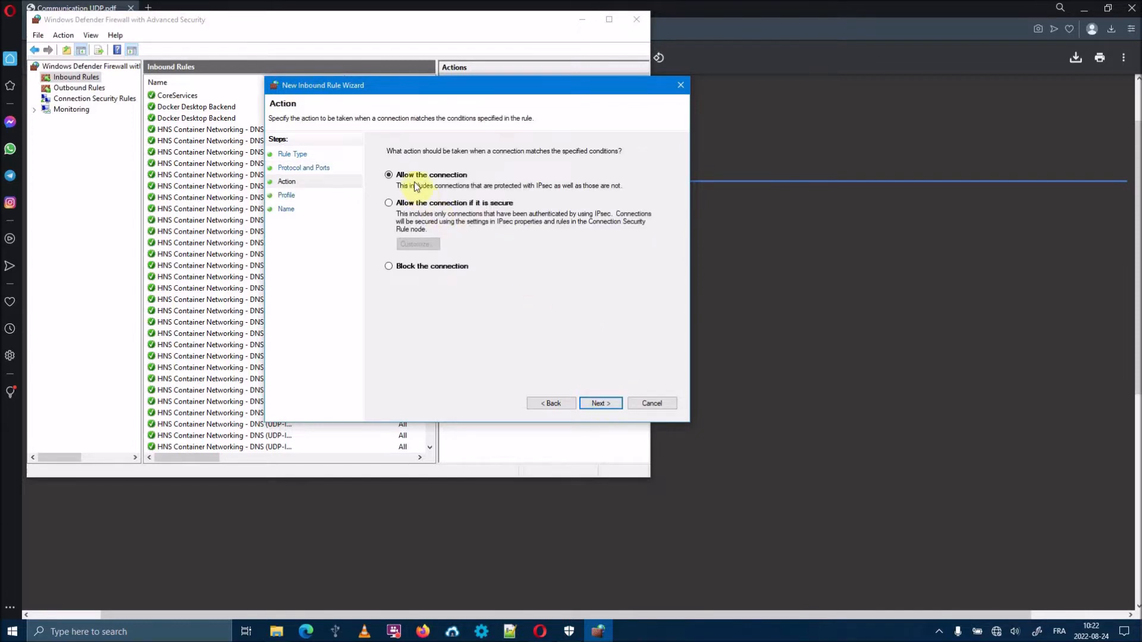
# - Allow the connection for the Private profile only, name the inbound rule "udp in 54321", and close the wizard without finishing
pyautogui.click(598, 403)
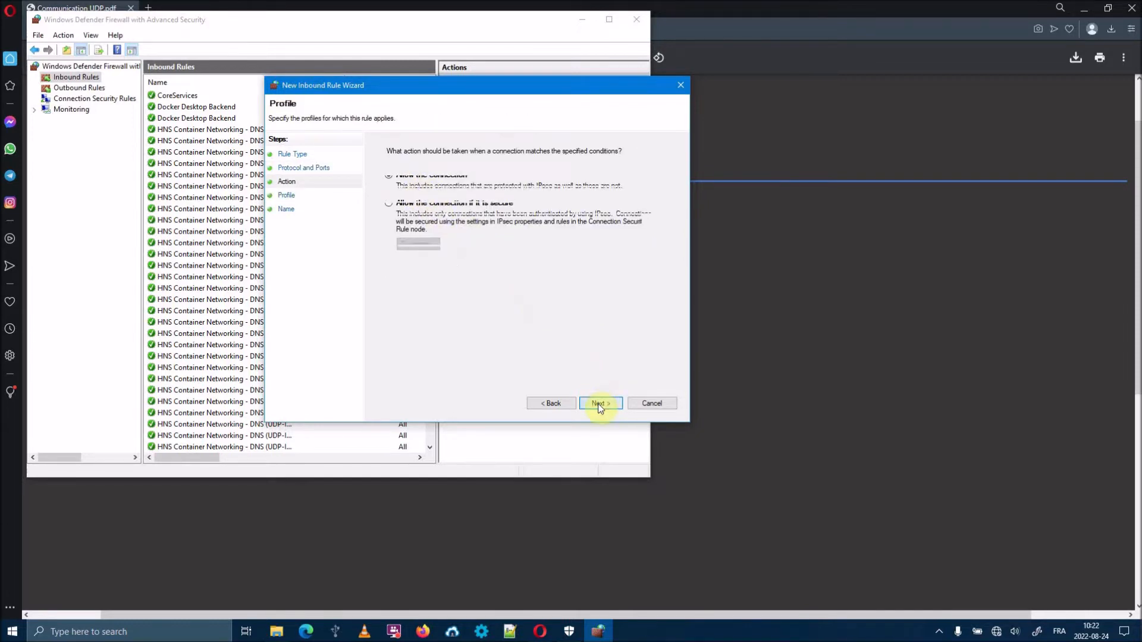
pyautogui.click(388, 179)
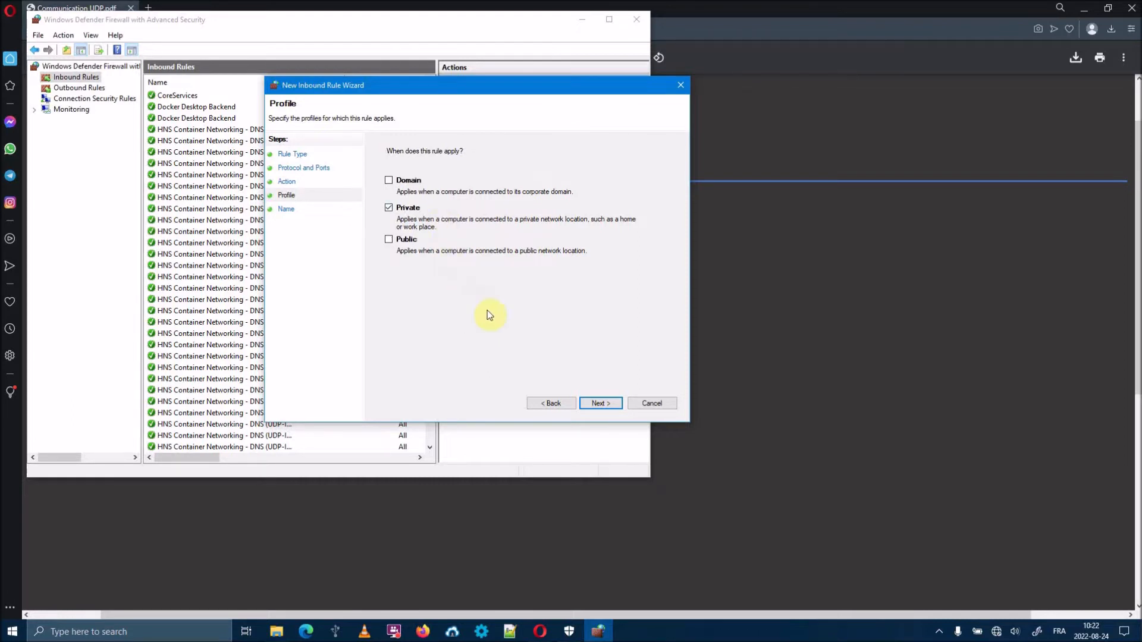
pyautogui.click(601, 404)
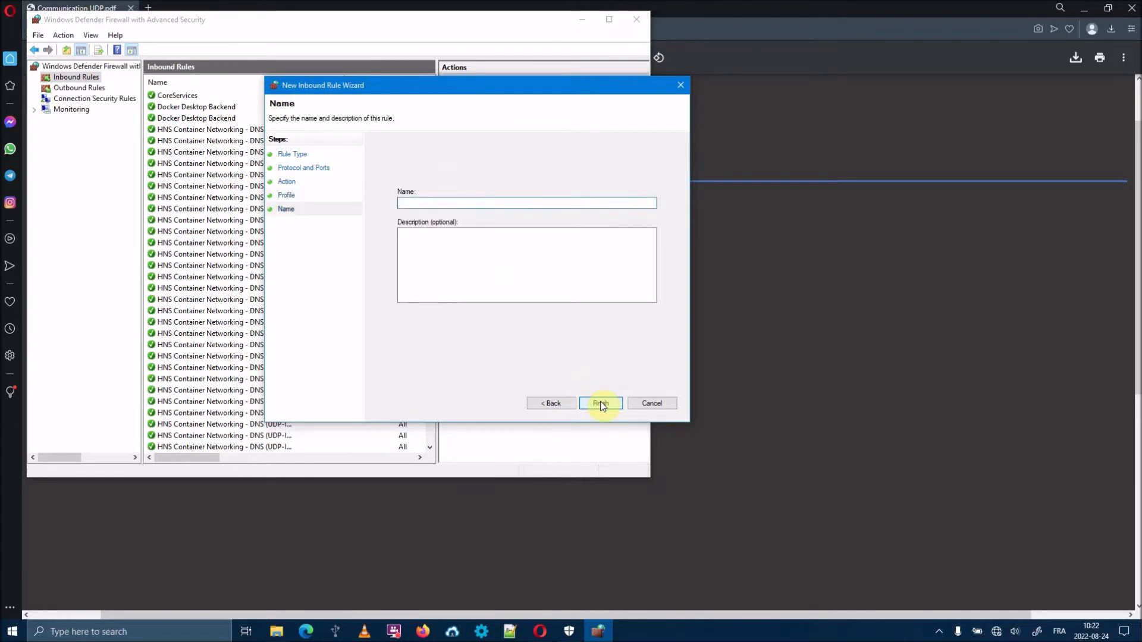
pyautogui.write('udp in 54321')
pyautogui.click(681, 86)
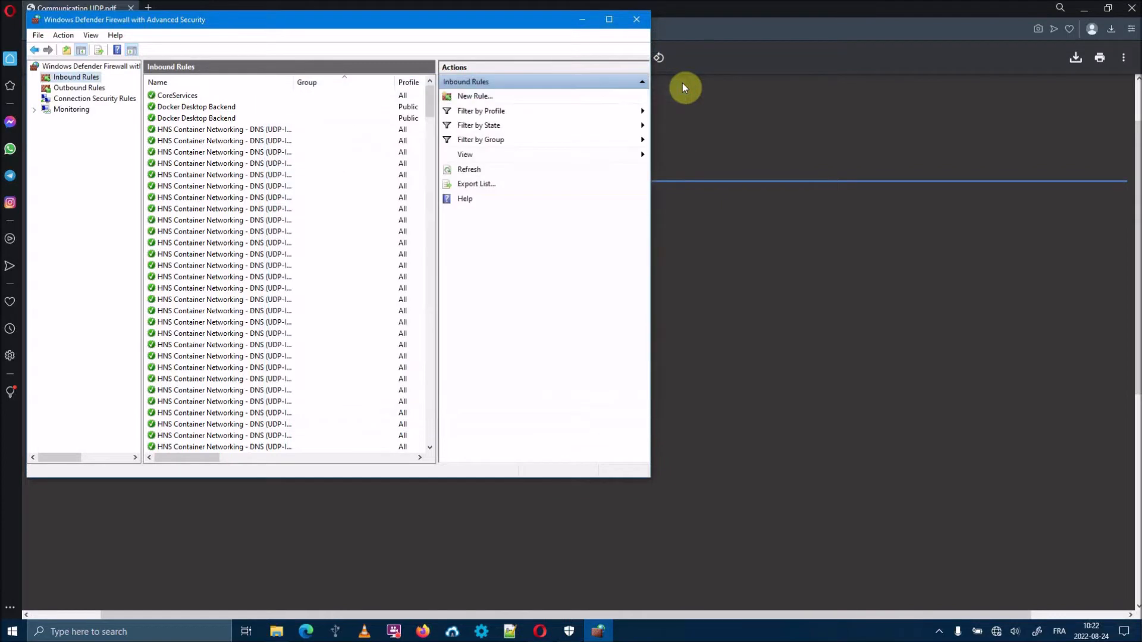
# - Sort the inbound rules by name in descending order and find the existing "upd 54321 in" rule
pyautogui.click(159, 88)
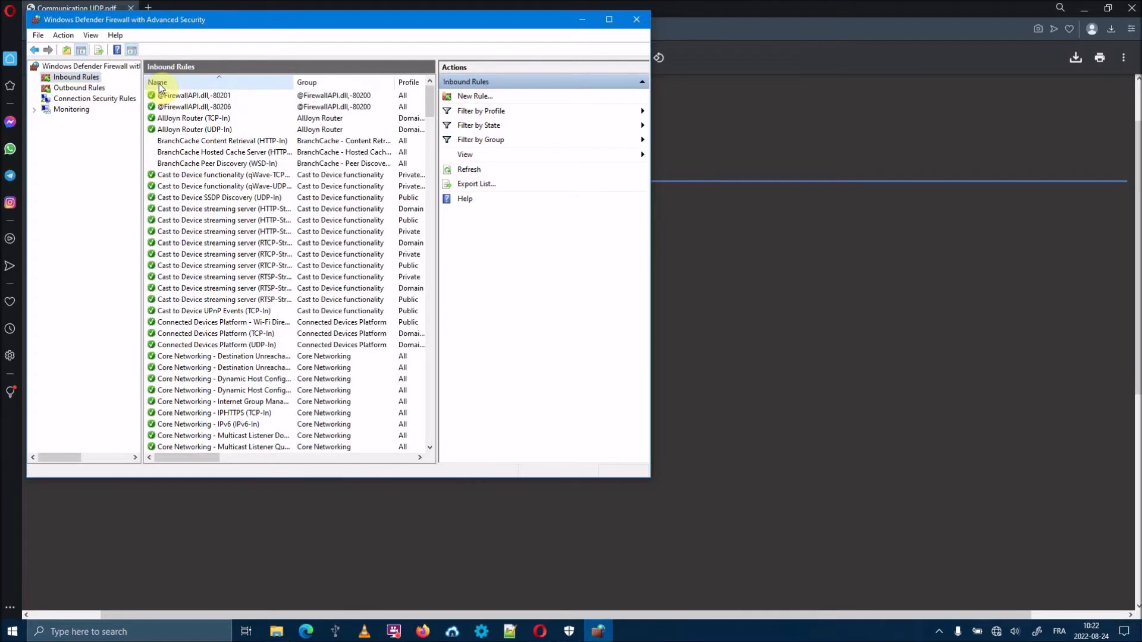
pyautogui.click(159, 89)
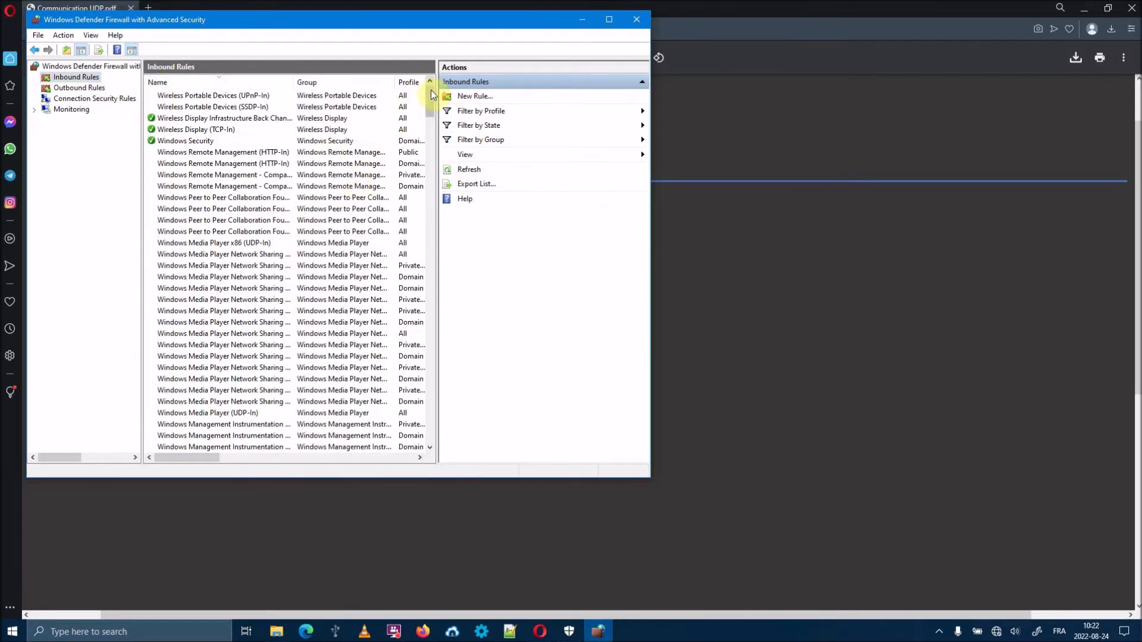
pyautogui.moveTo(431, 95); pyautogui.dragTo(447, 150)
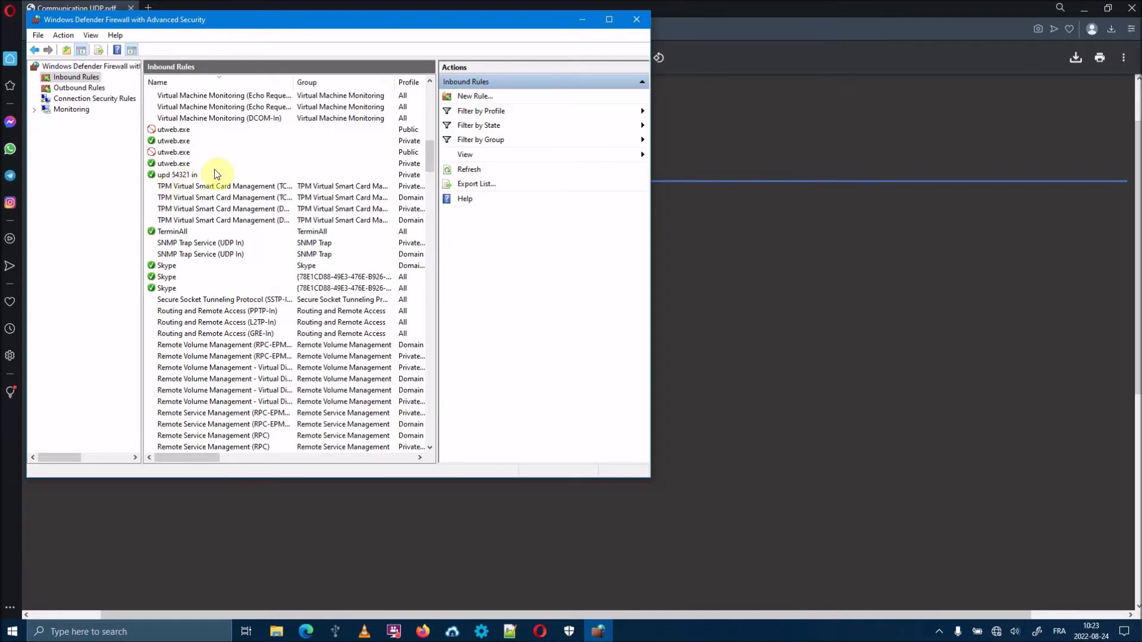
# - Try to set up a new outbound firewall rule of type Port for specific remote port 8266
pyautogui.click(68, 88)
pyautogui.click(484, 104)
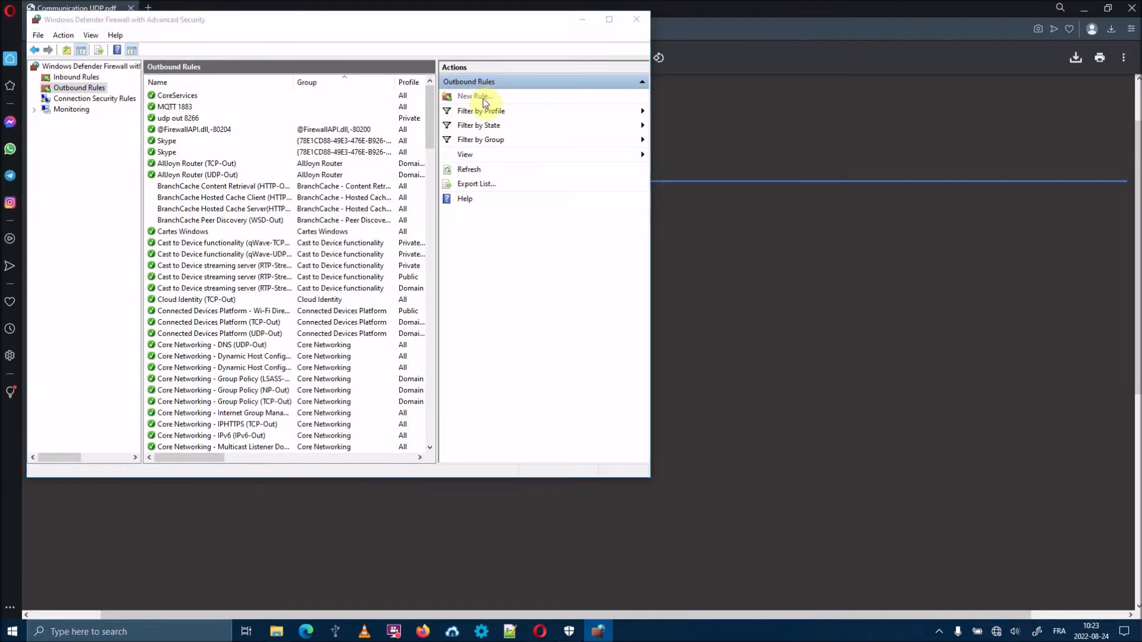
pyautogui.click(190, 194)
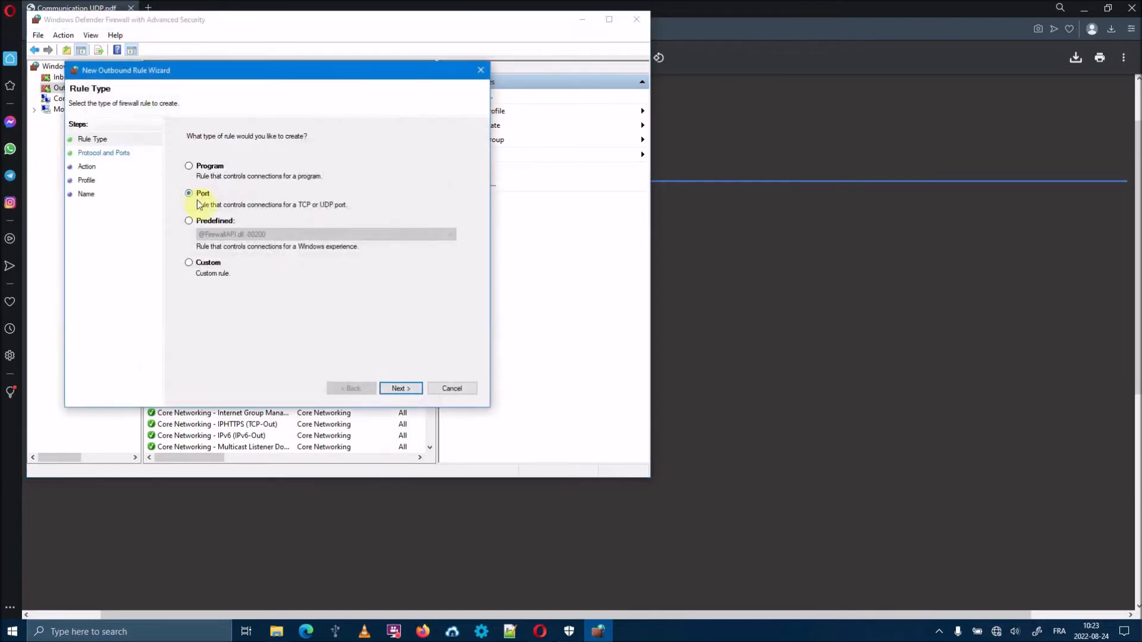
pyautogui.click(398, 389)
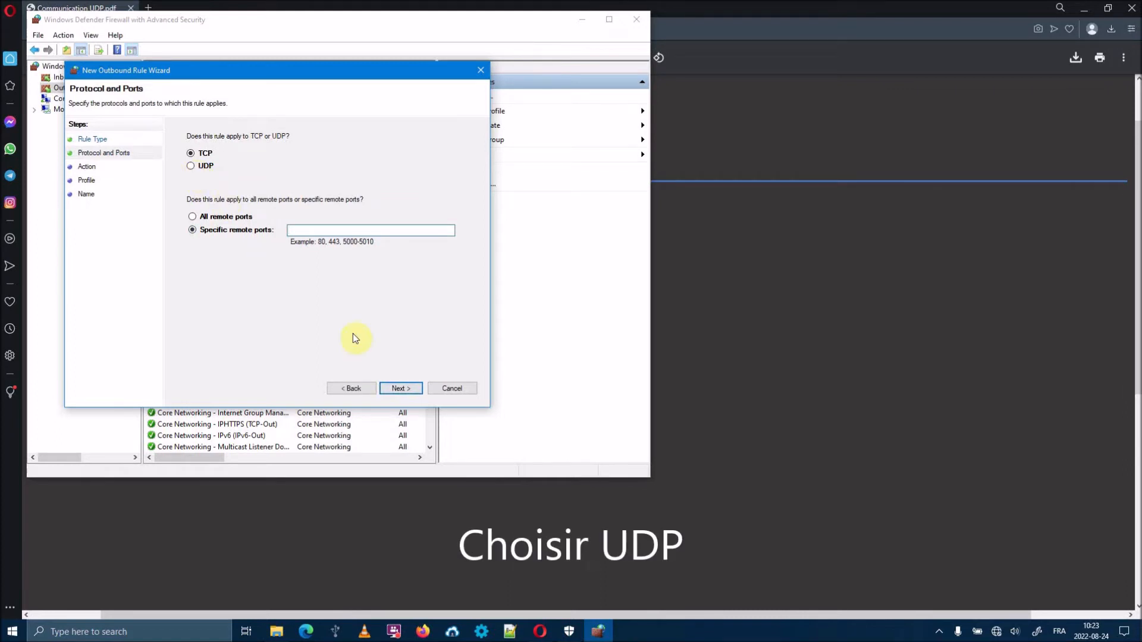
pyautogui.write('8266')
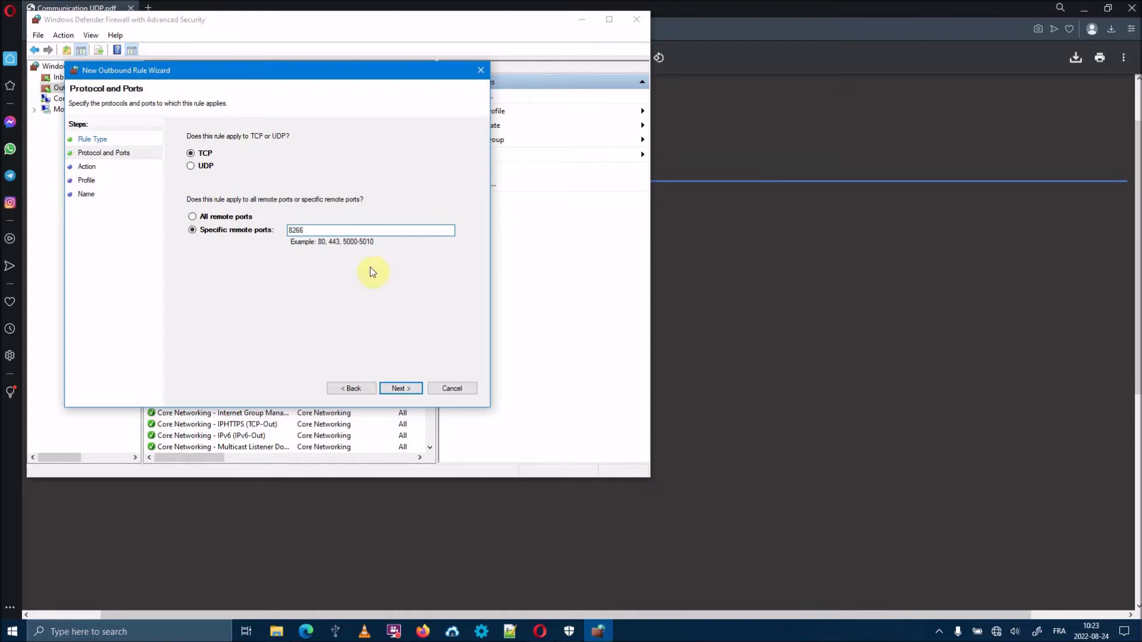
pyautogui.click(400, 387)
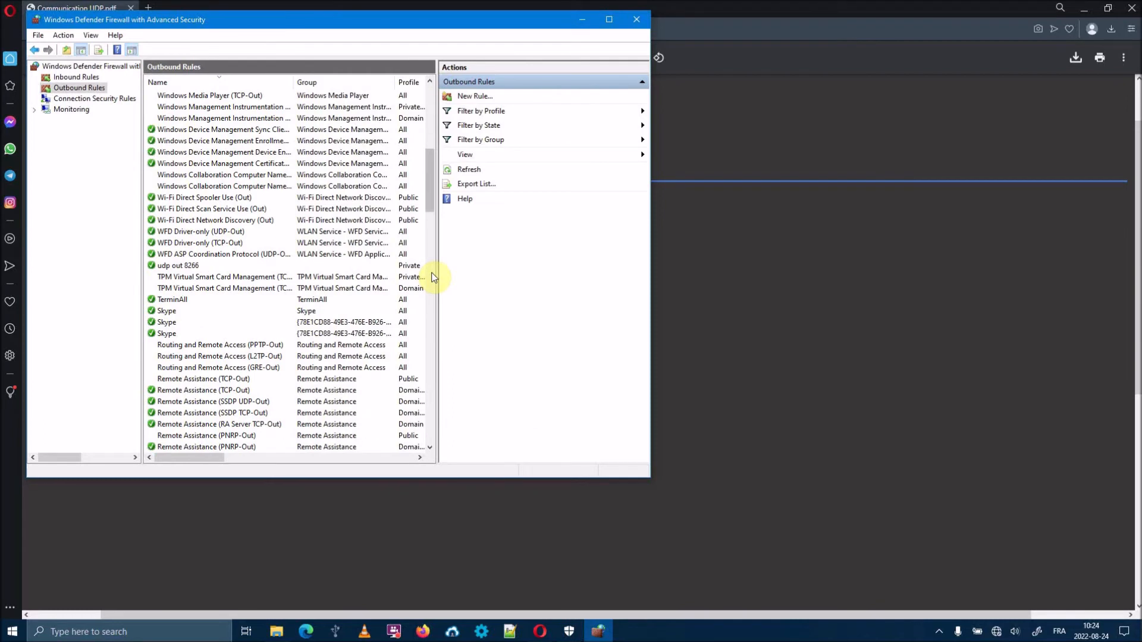
# - Review the properties of the existing "udp out 8266" outbound rule, and close the firewall window
pyautogui.doubleClick(194, 268)
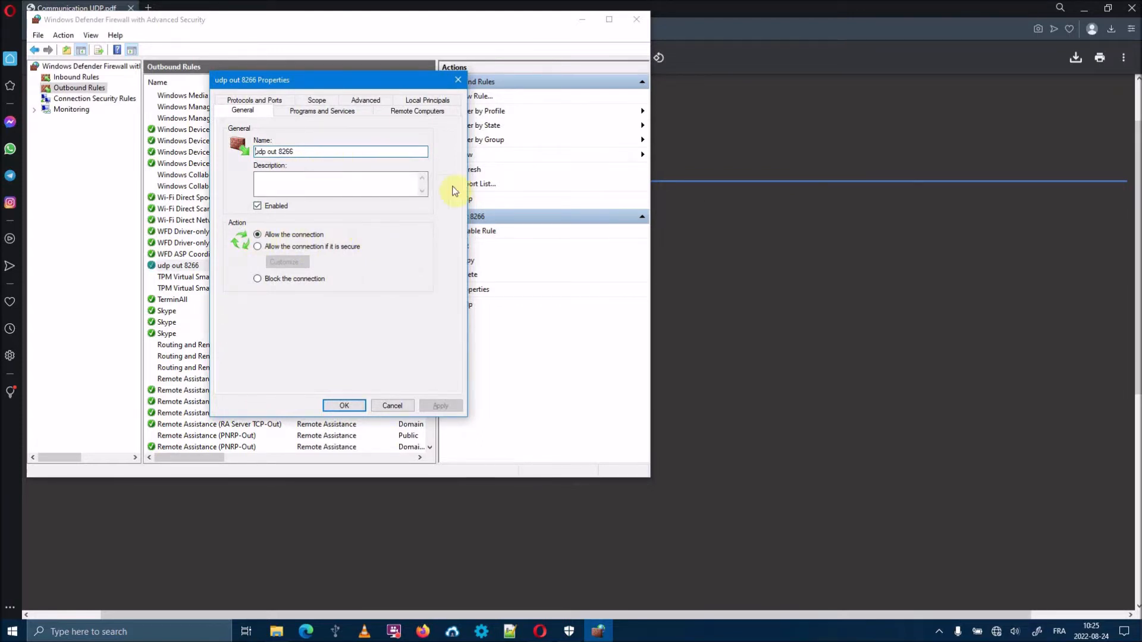
pyautogui.click(335, 406)
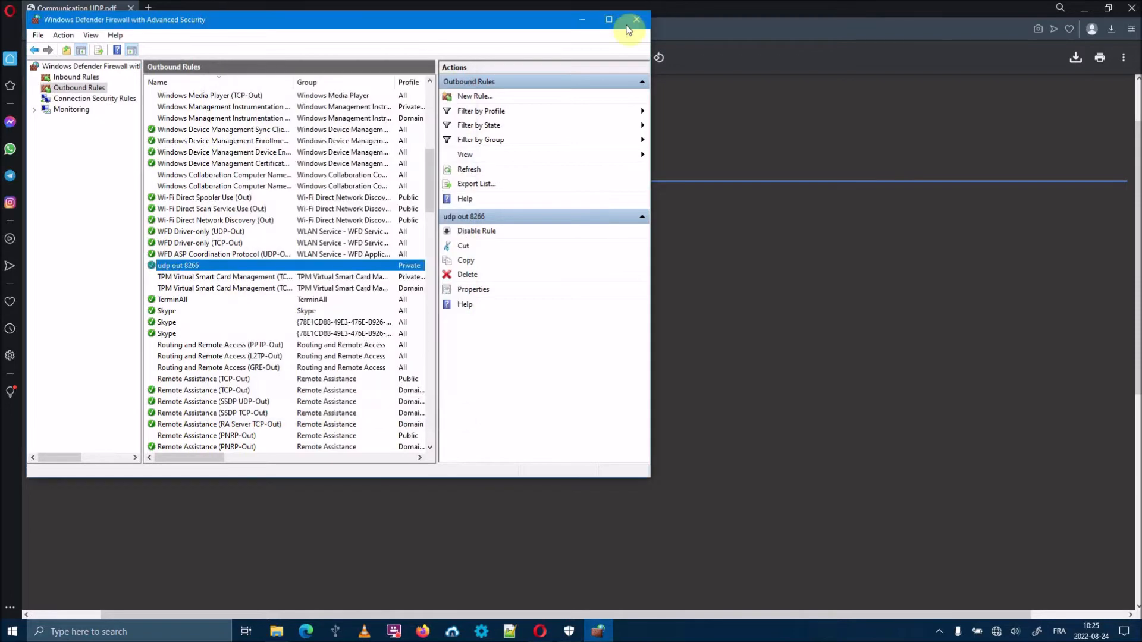
pyautogui.click(638, 20)
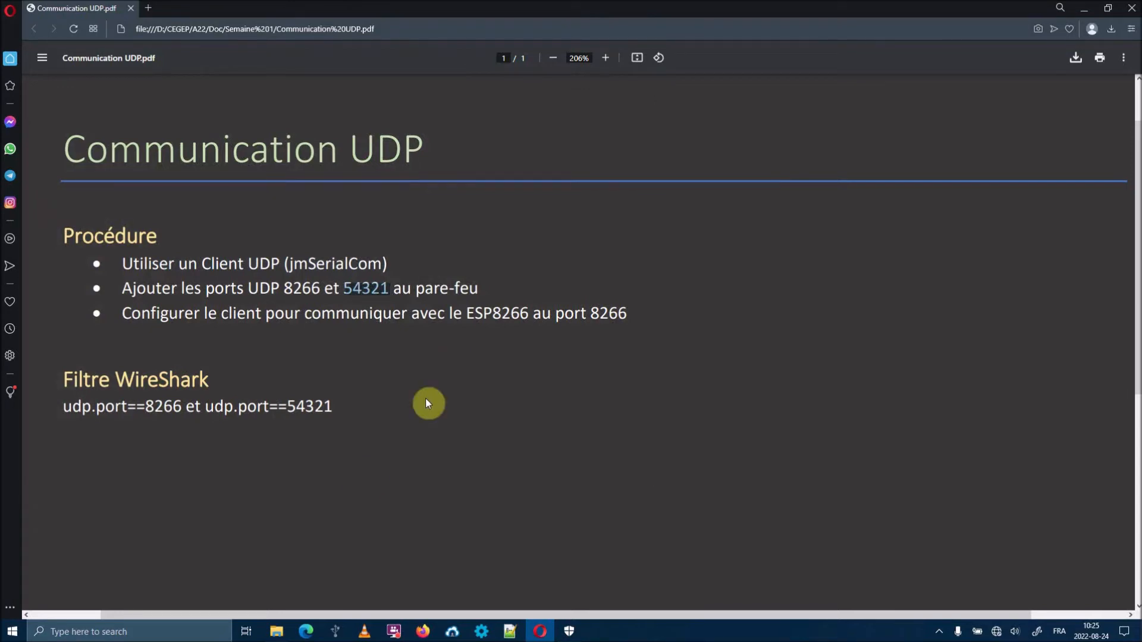
# - Switch to jmSerialCom and send the "list" command in USB mode
pyautogui.click(335, 631)
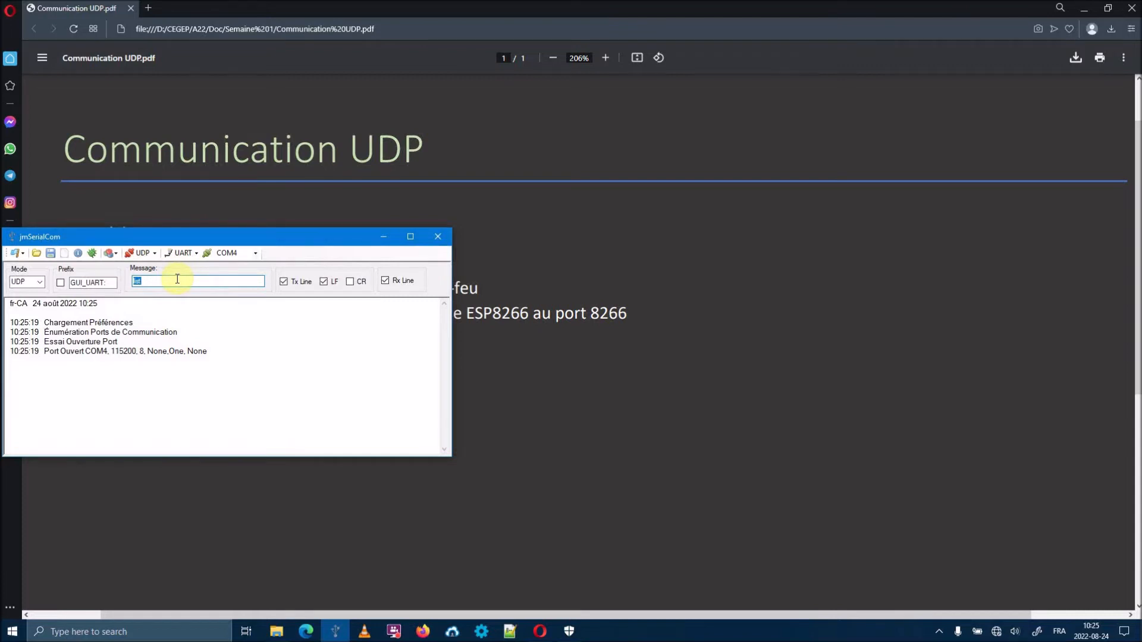
pyautogui.press('Return')
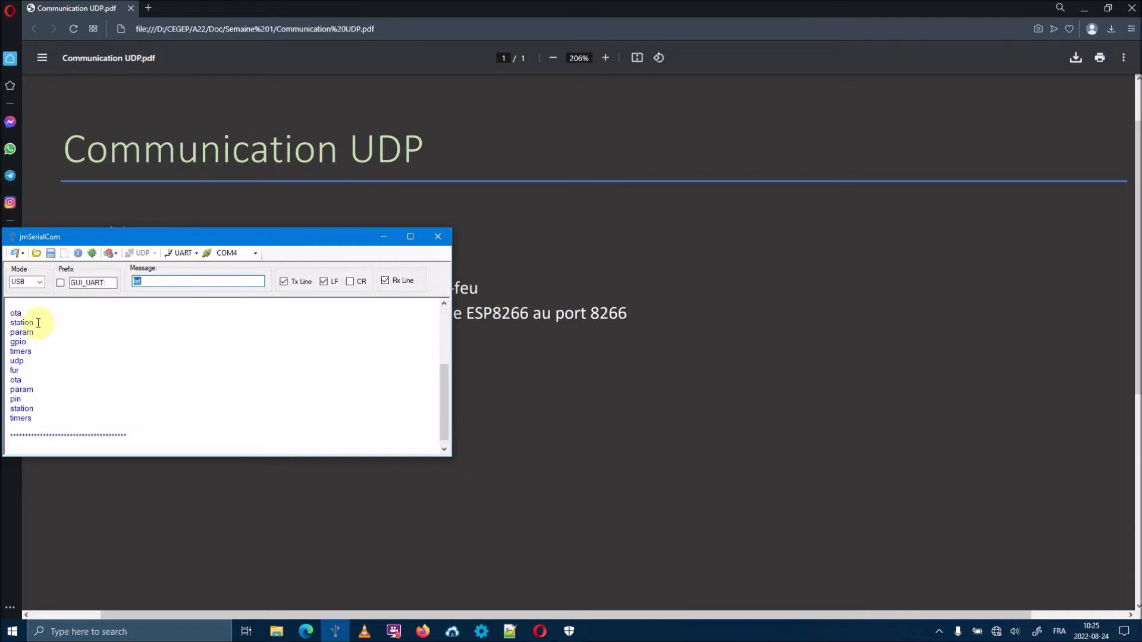
# - Set the mode to UDP and start the UDP client with target IP 192.168.4.1 and port 8266
pyautogui.click(41, 282)
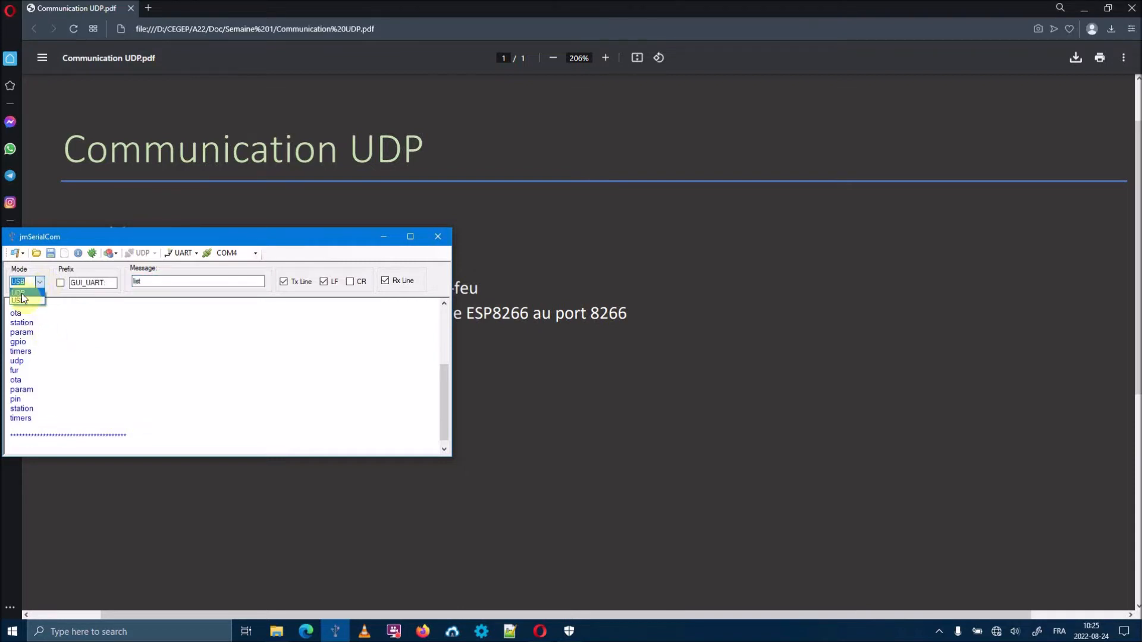
pyautogui.click(18, 292)
pyautogui.click(155, 255)
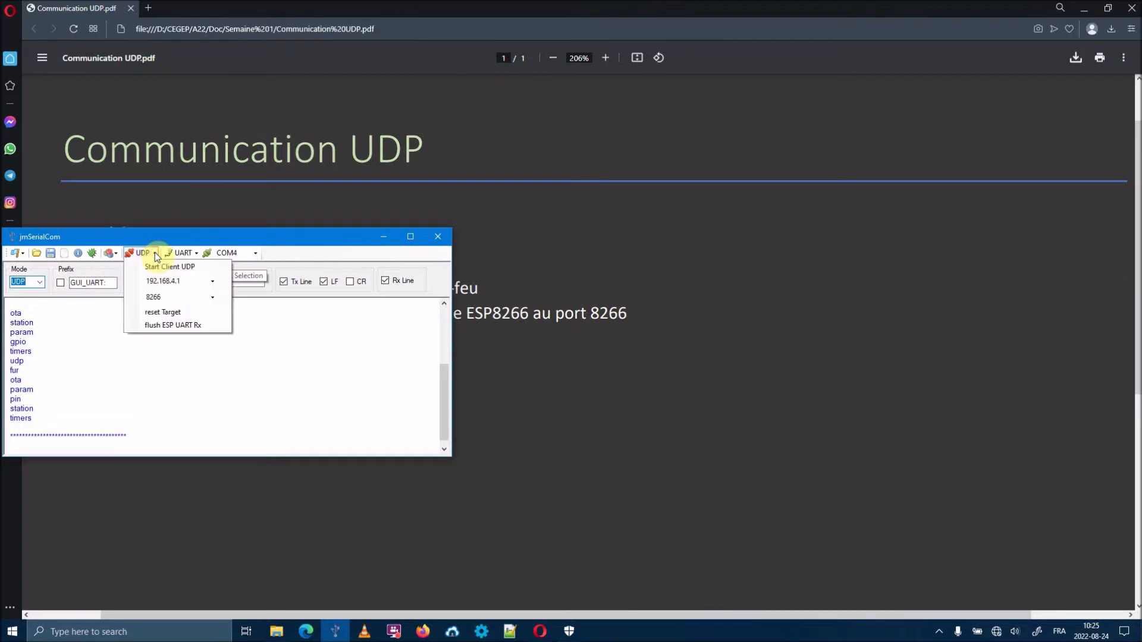
pyautogui.click(213, 281)
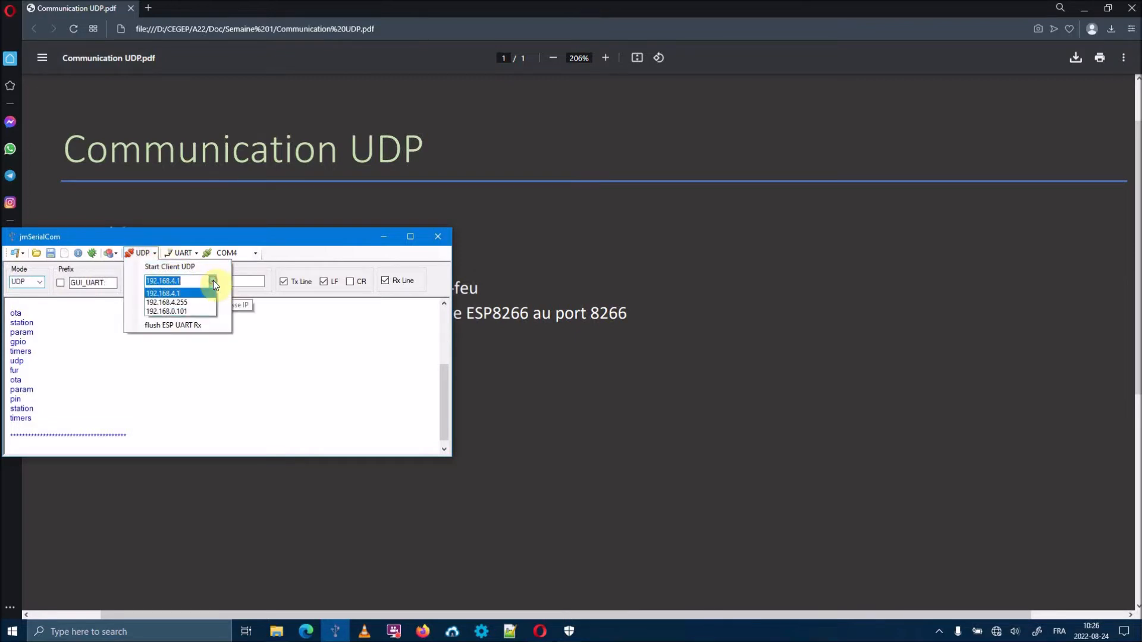
pyautogui.click(187, 278)
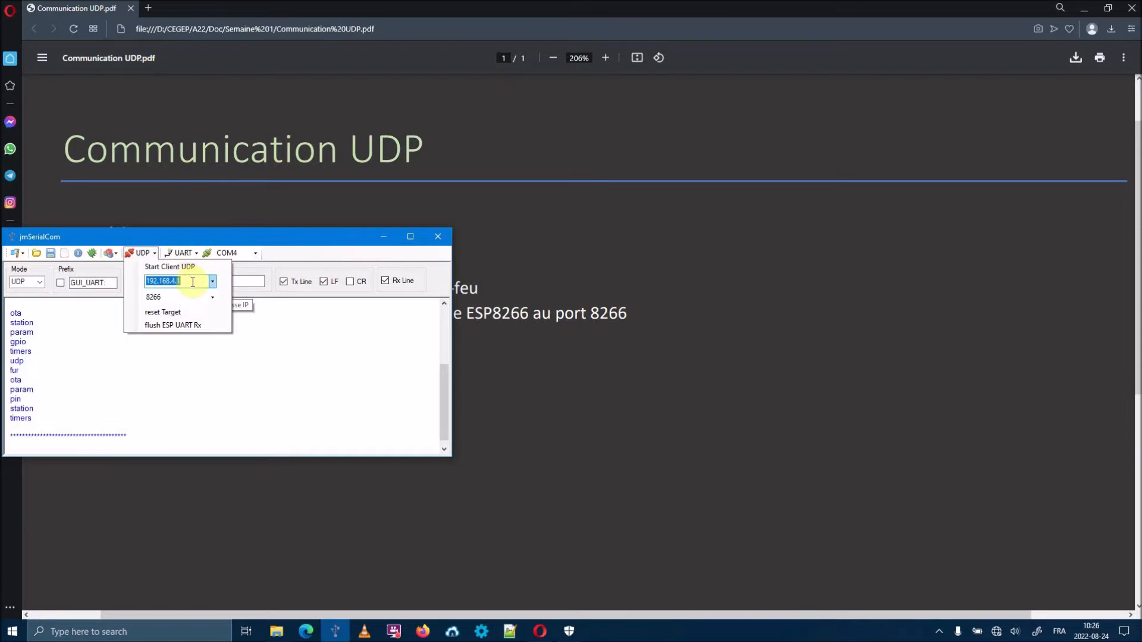
pyautogui.click(192, 282)
pyautogui.click(211, 298)
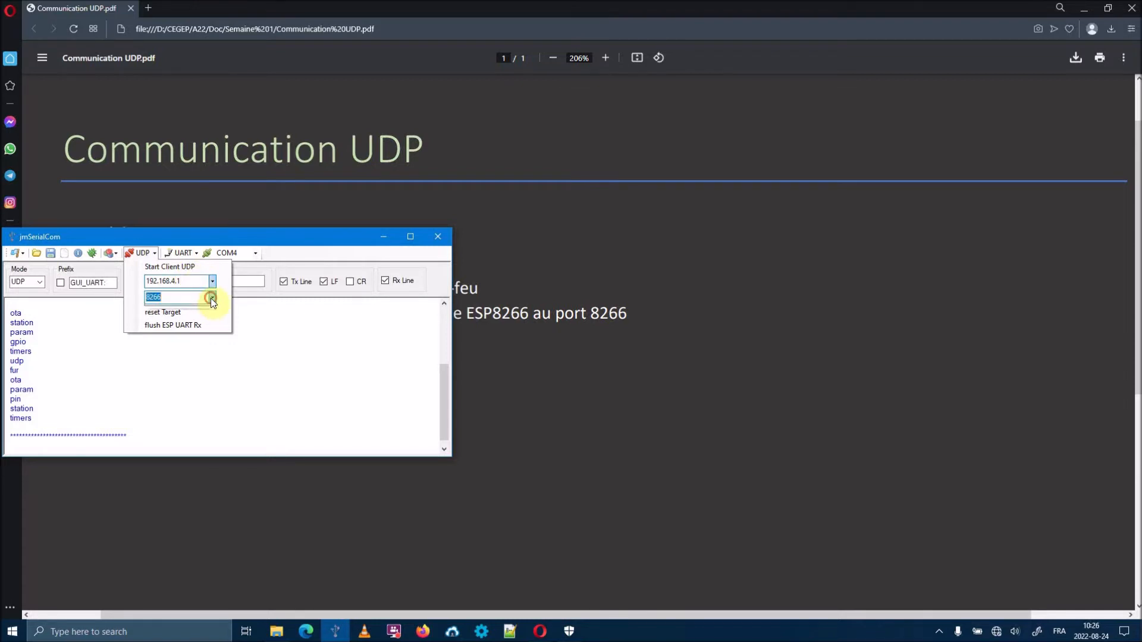
pyautogui.click(163, 295)
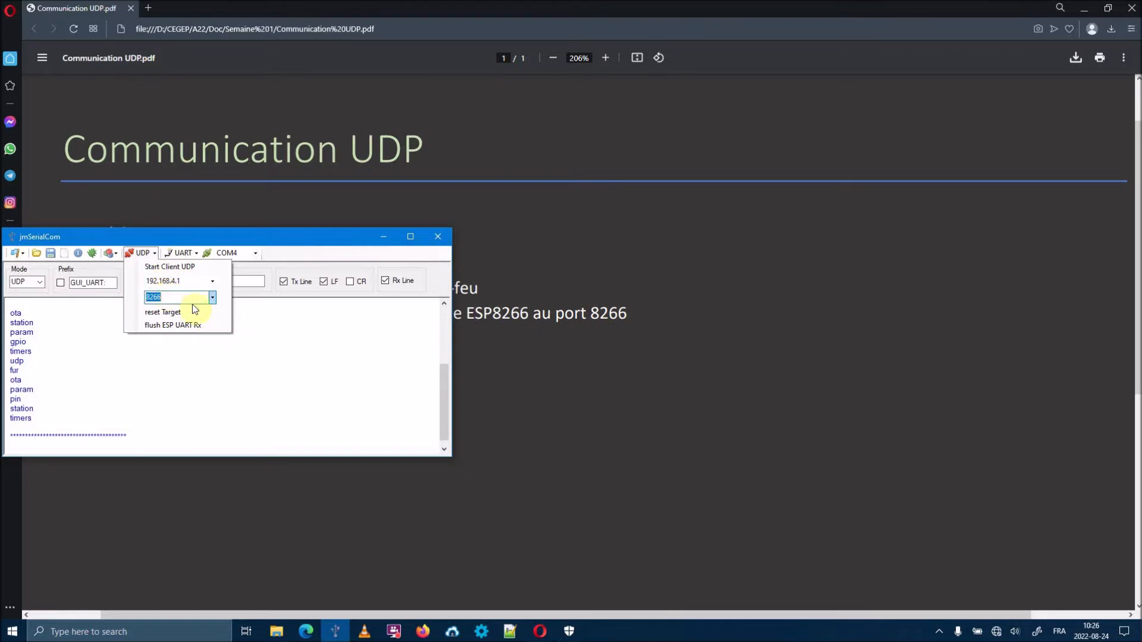
pyautogui.click(174, 267)
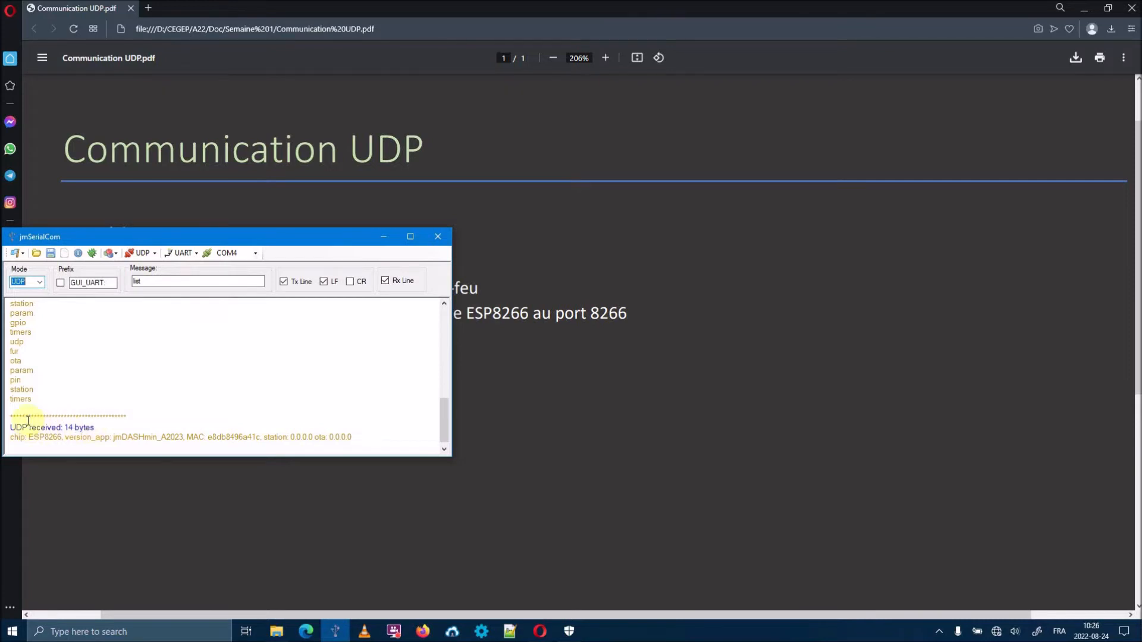
# - Examine the ESP8266's UDP reply, highlighting the MAC address in the chip information line
pyautogui.click(73, 427)
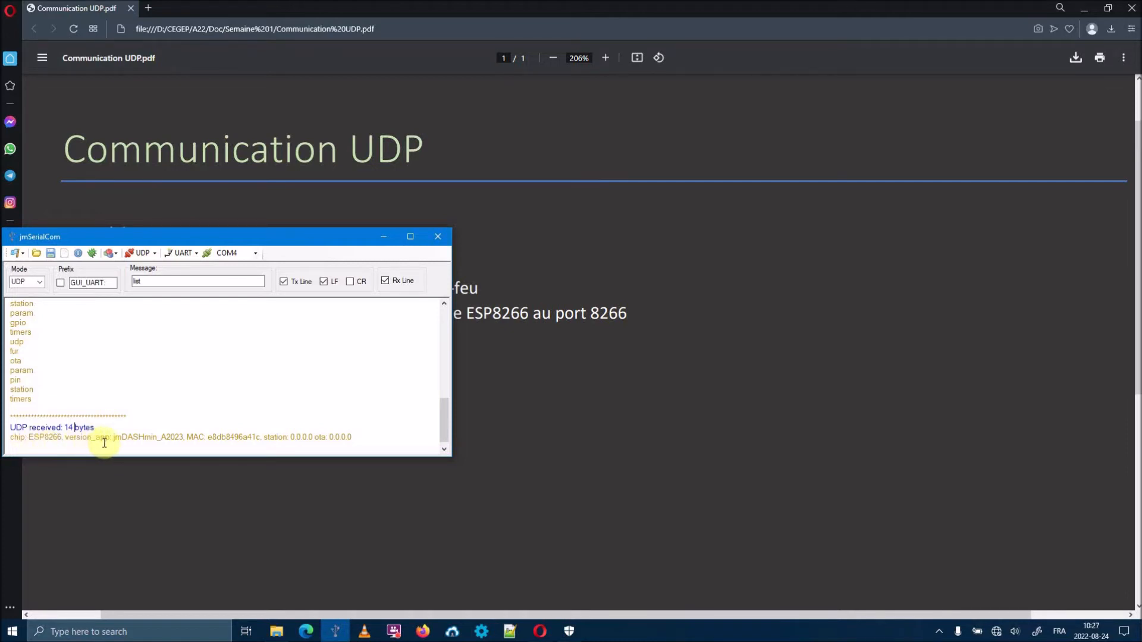
pyautogui.doubleClick(140, 438)
pyautogui.moveTo(141, 437); pyautogui.dragTo(259, 437)
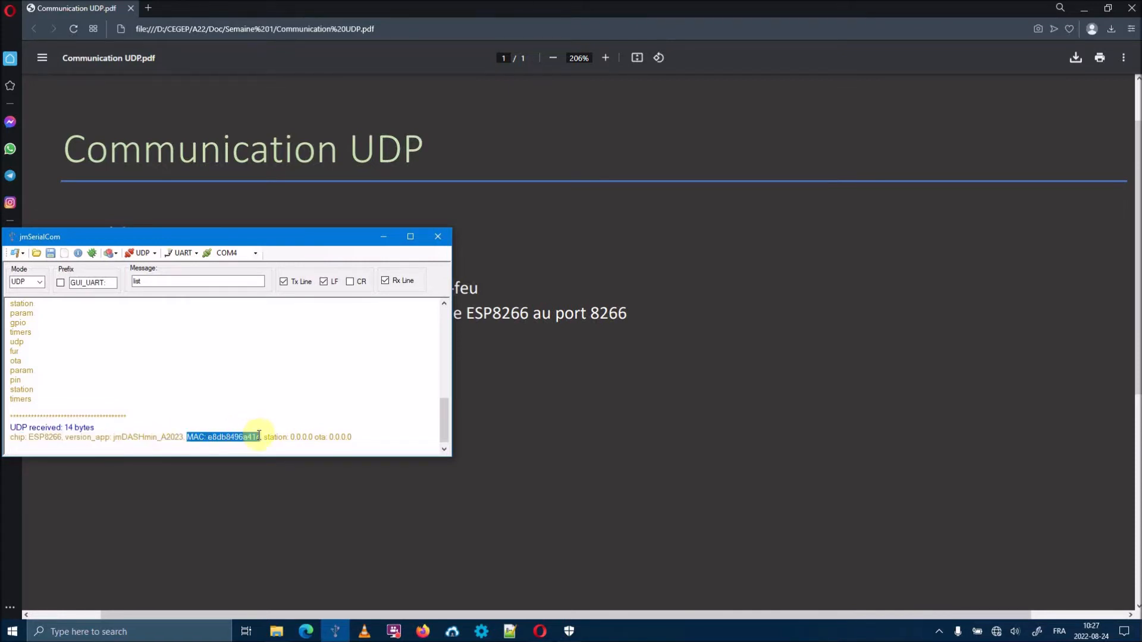
pyautogui.click(306, 436)
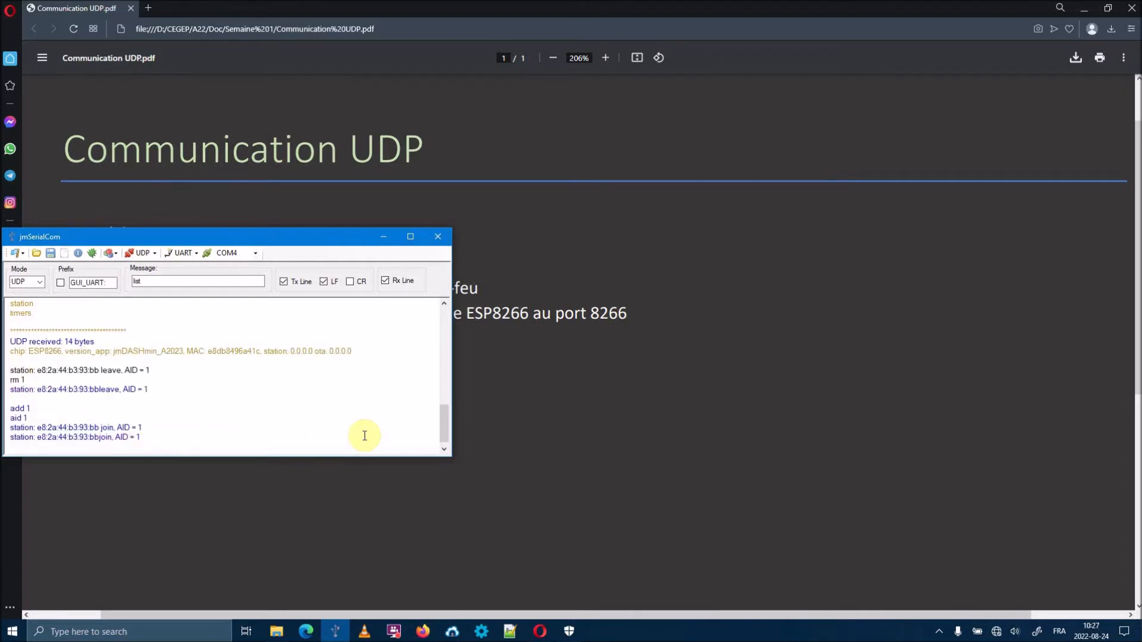
# - Send the "list" command in UDP mode, review the reply, and move the window clear of the procedure notes
pyautogui.doubleClick(147, 280)
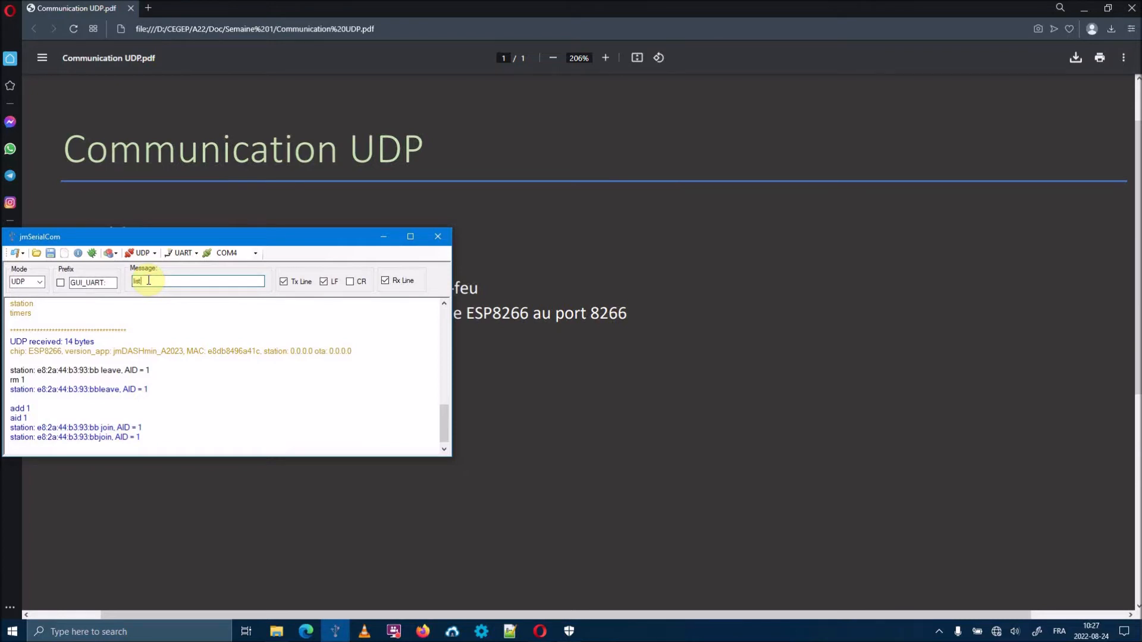
pyautogui.press('Return')
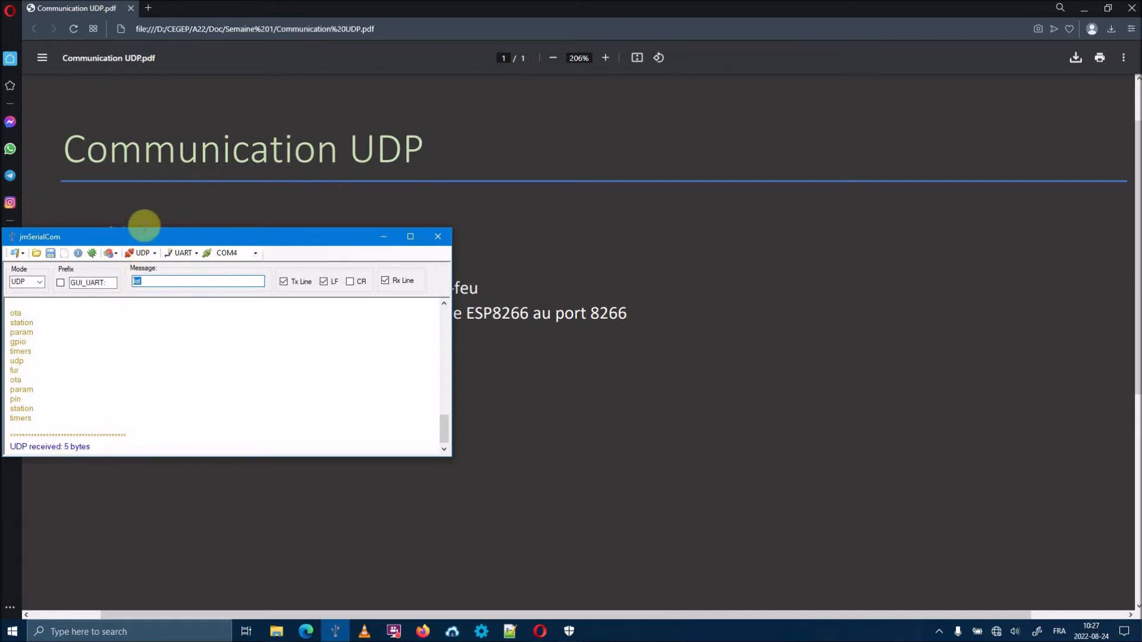
pyautogui.moveTo(143, 228); pyautogui.dragTo(145, 96)
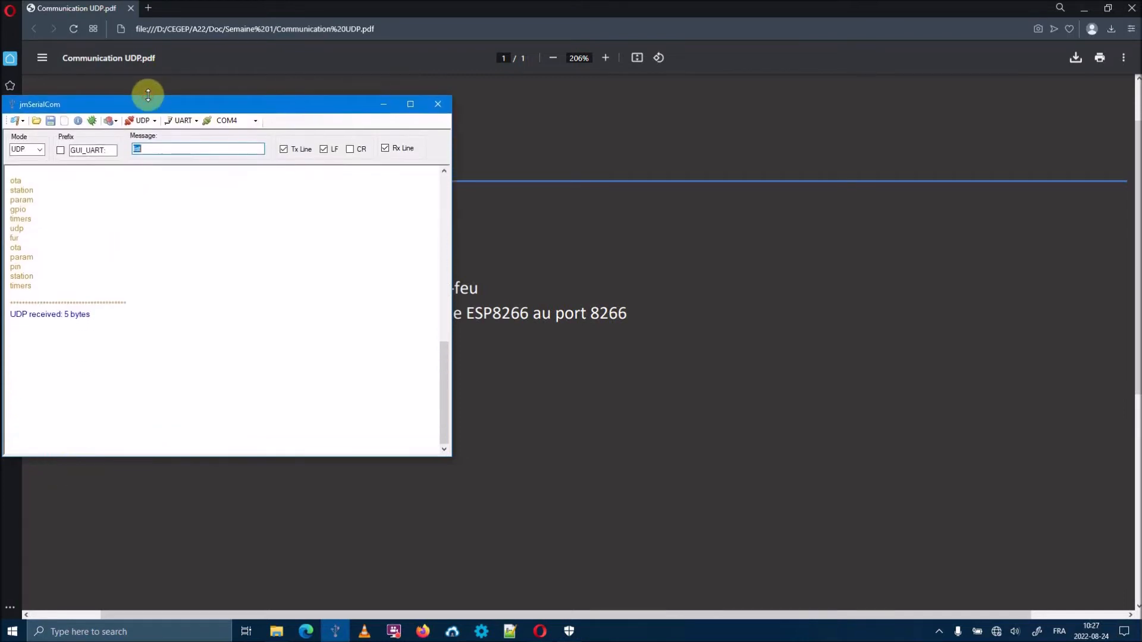
pyautogui.click(444, 182)
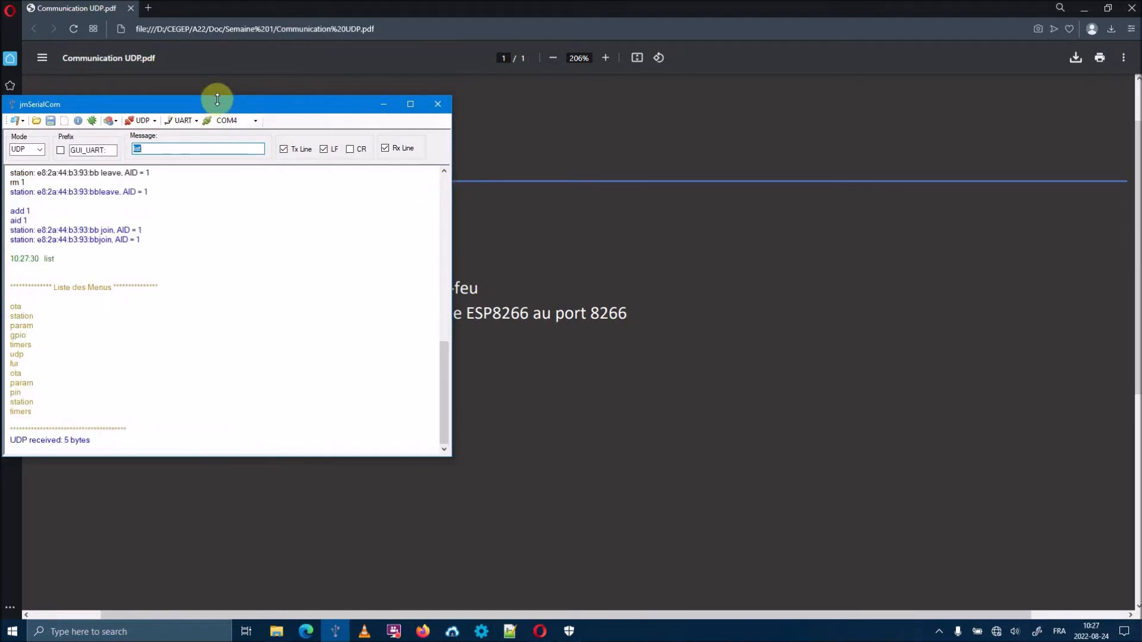
pyautogui.moveTo(217, 99); pyautogui.dragTo(567, 141)
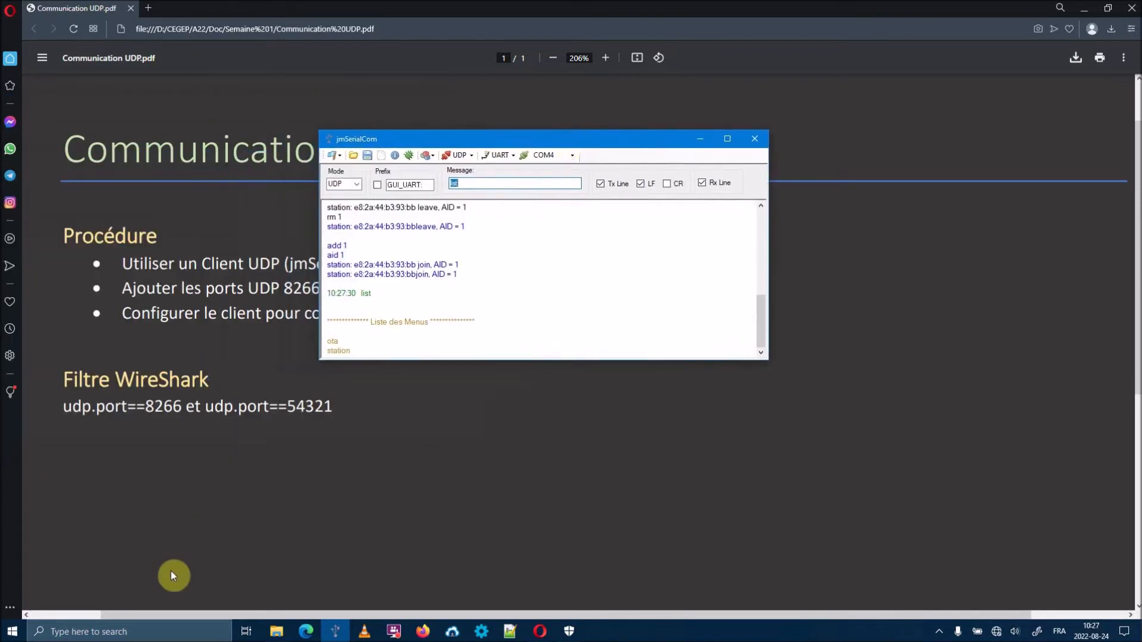
# - Launch Wireshark and start a packet capture on the Wi-Fi interface
pyautogui.click(141, 634)
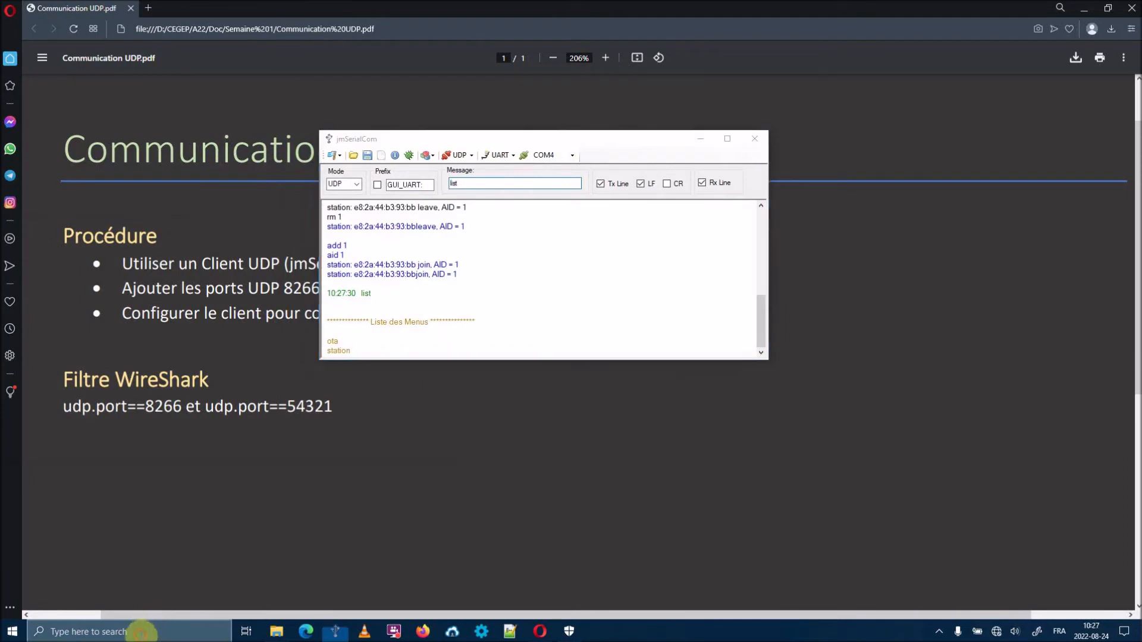
pyautogui.write('wireshark')
pyautogui.press('Return')
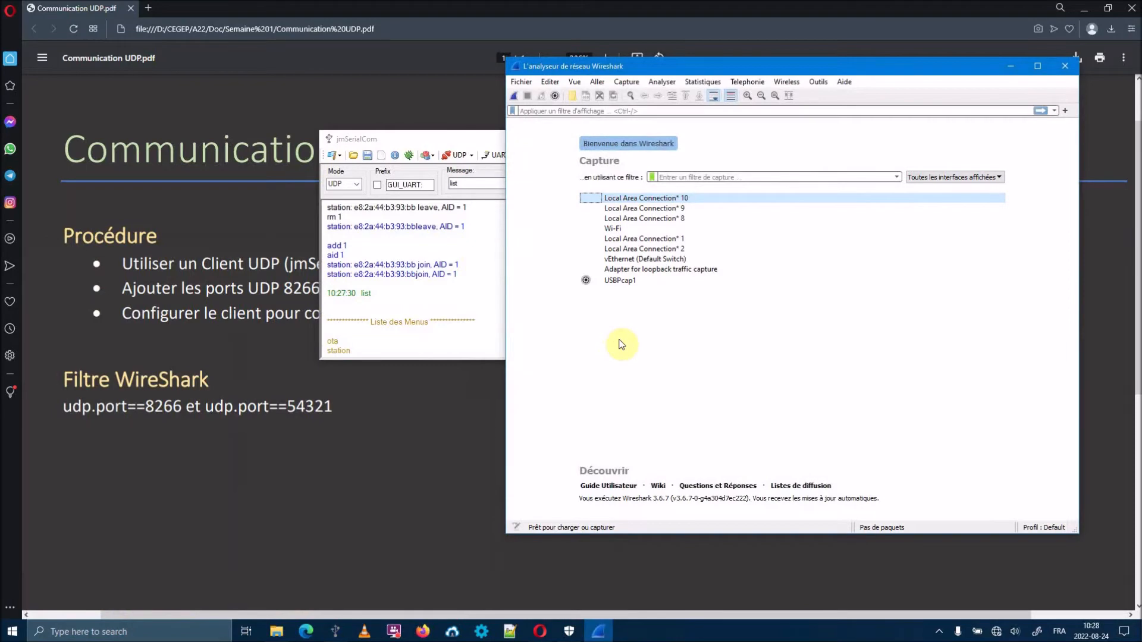
pyautogui.doubleClick(622, 230)
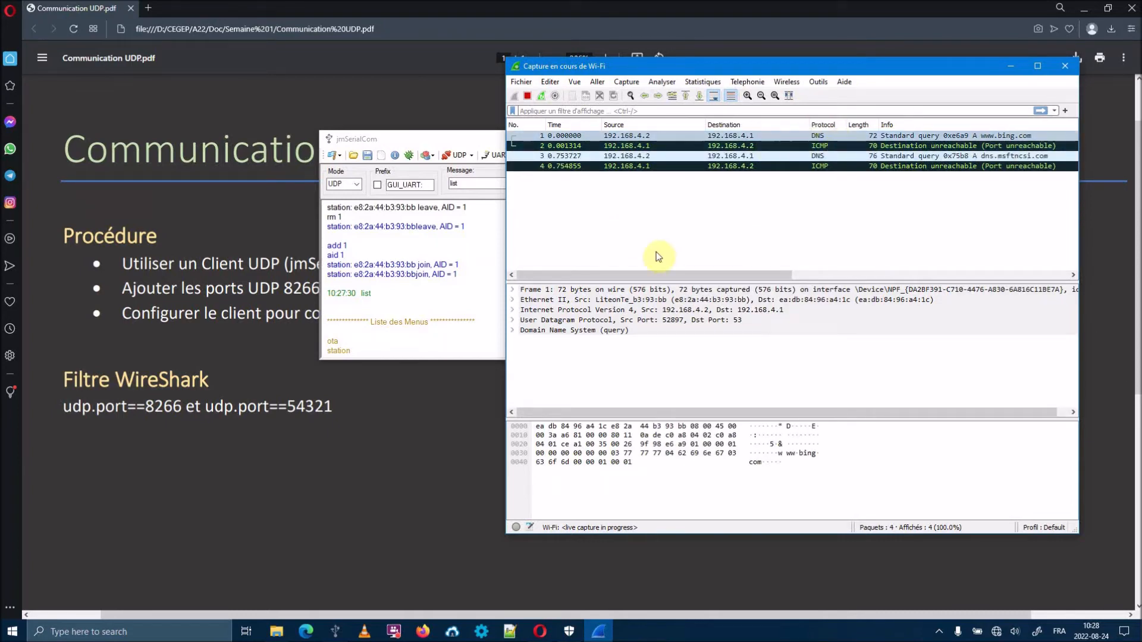
# - Apply the display filter "udp.port==8266 or udp.port==54321" to the Wi-Fi capture
pyautogui.click(533, 112)
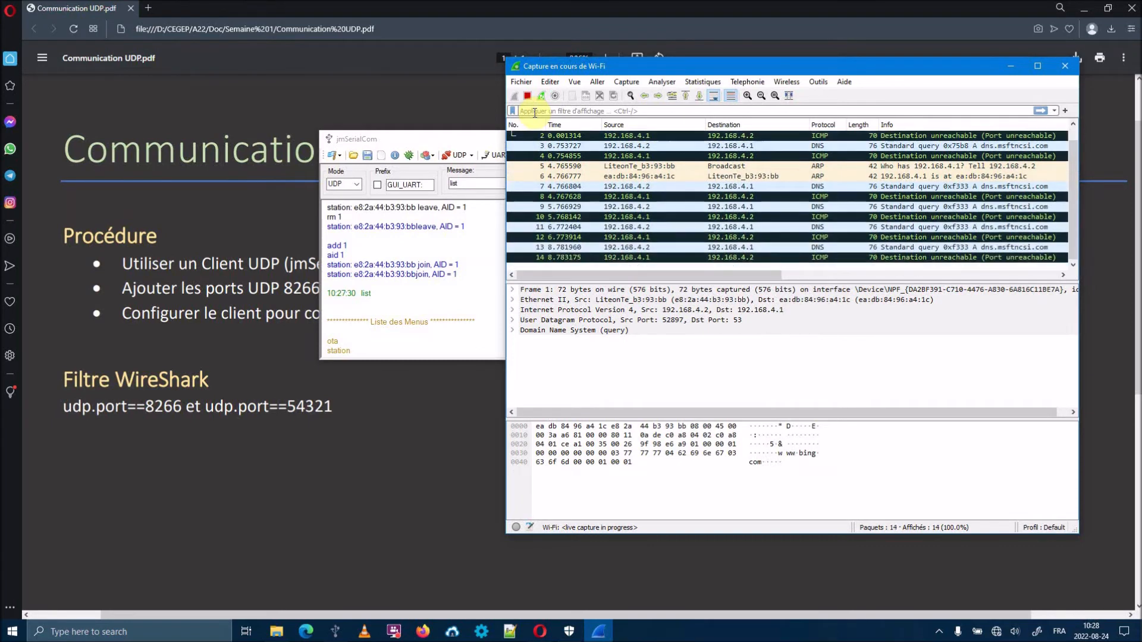
pyautogui.write('udp.port')
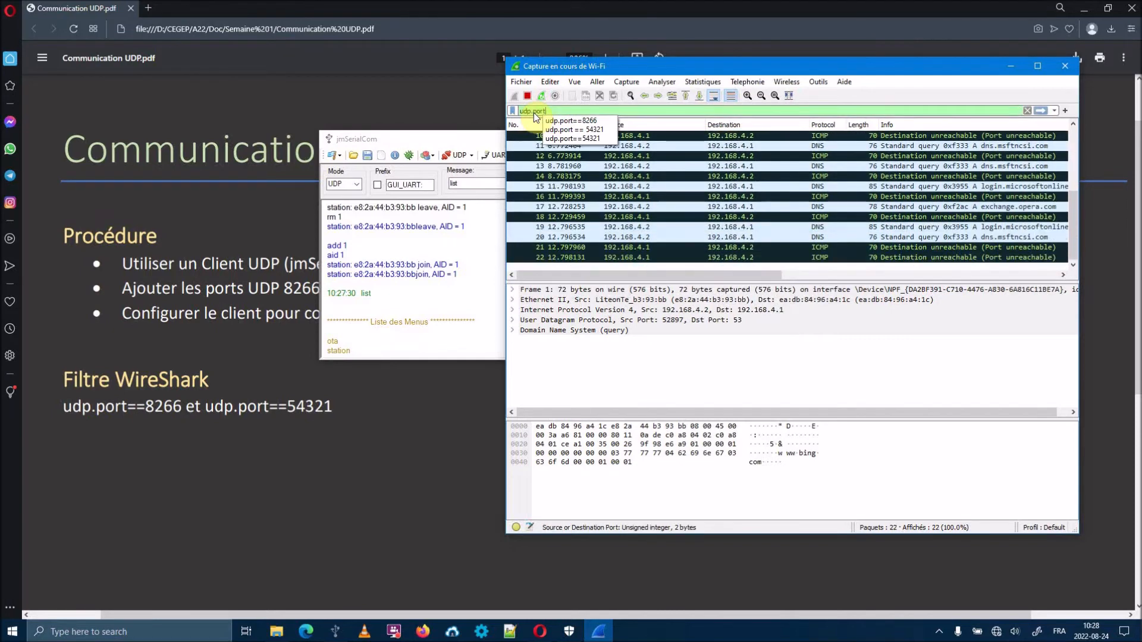
pyautogui.write('==')
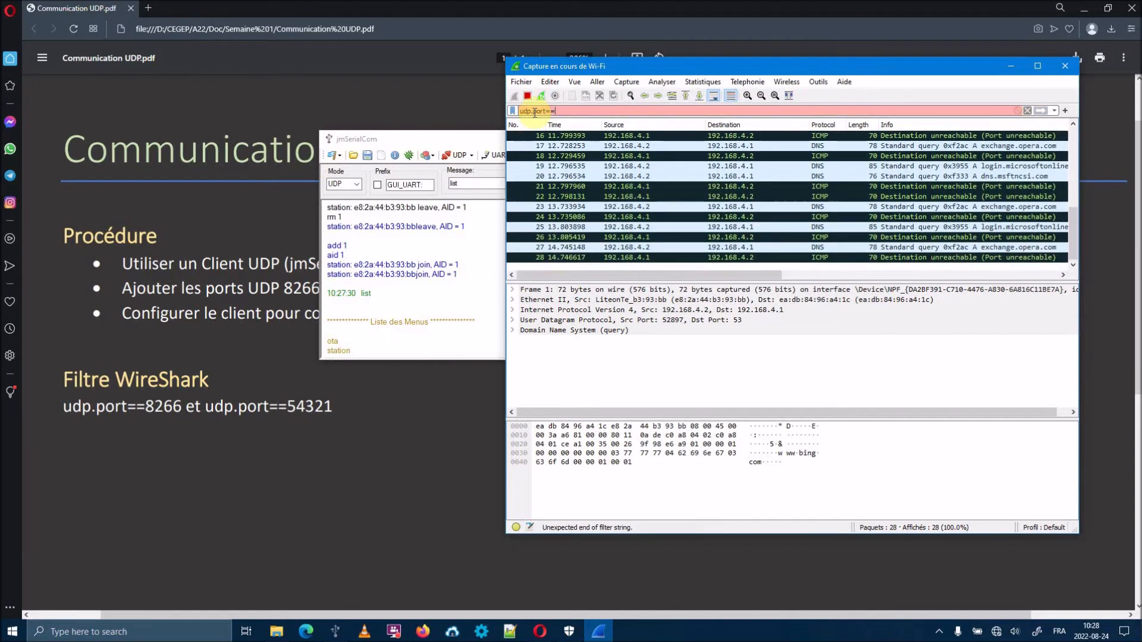
pyautogui.write('8266')
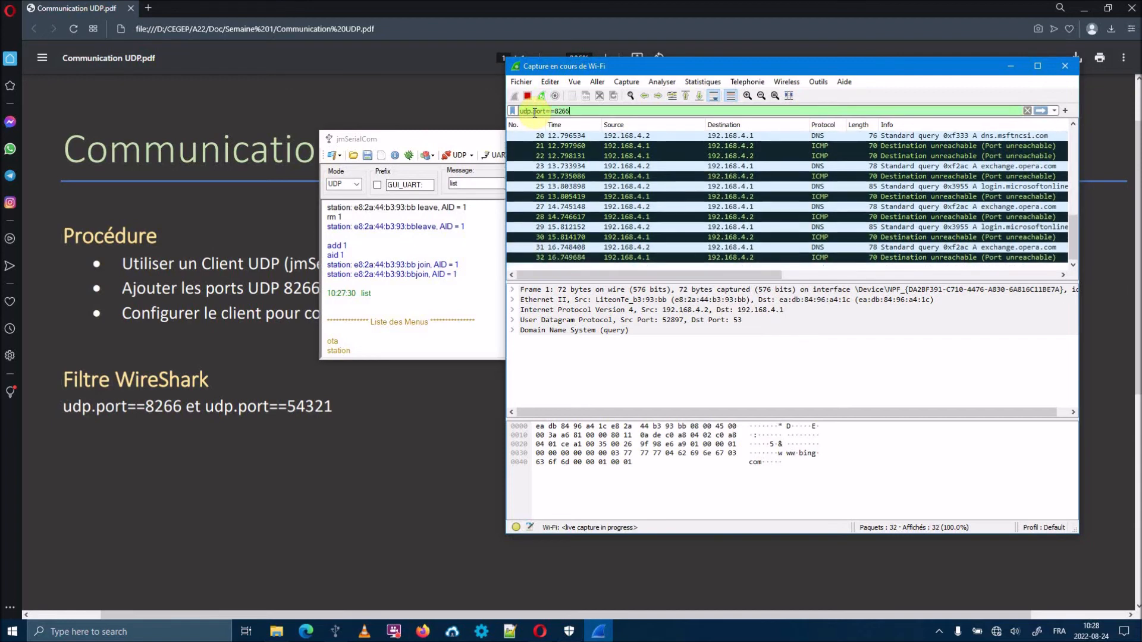
pyautogui.write(' or ')
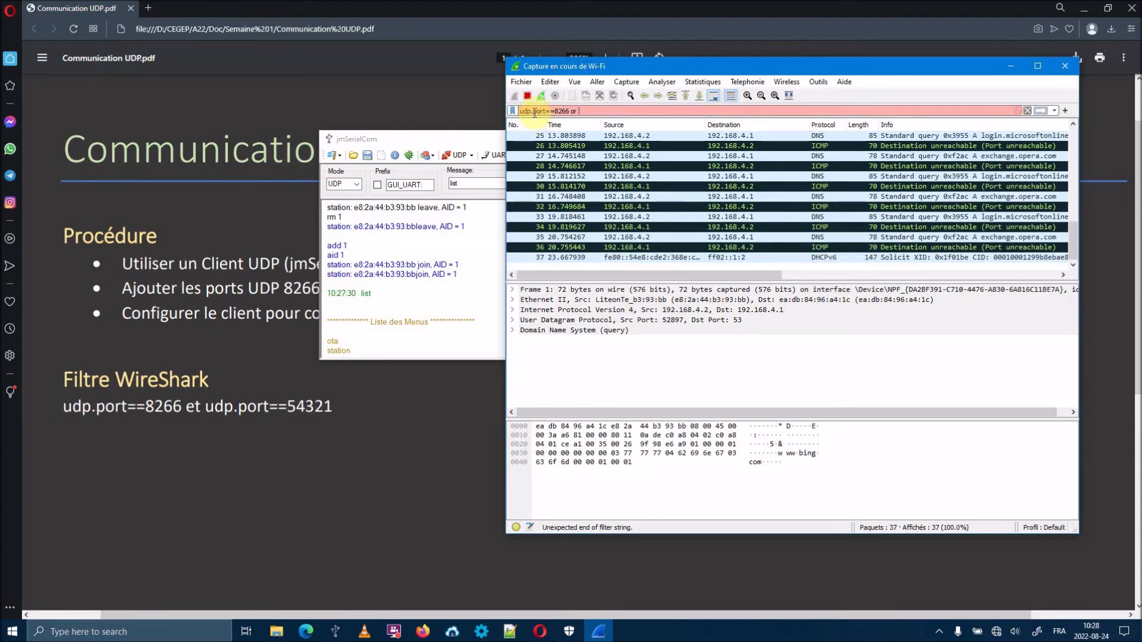
pyautogui.write('udp.port')
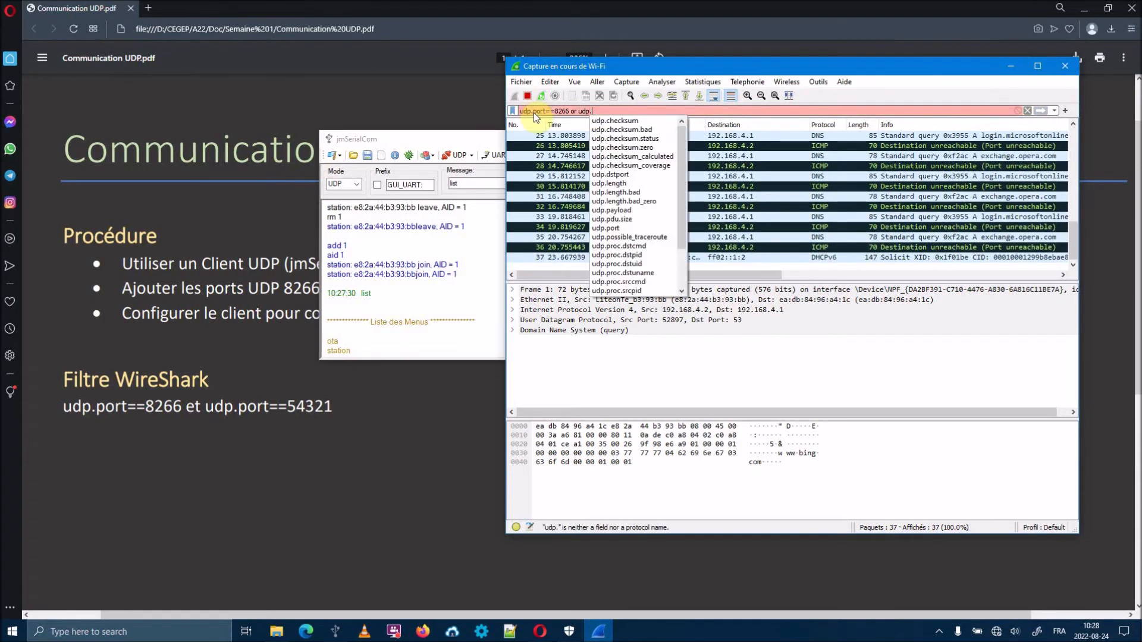
pyautogui.write('==')
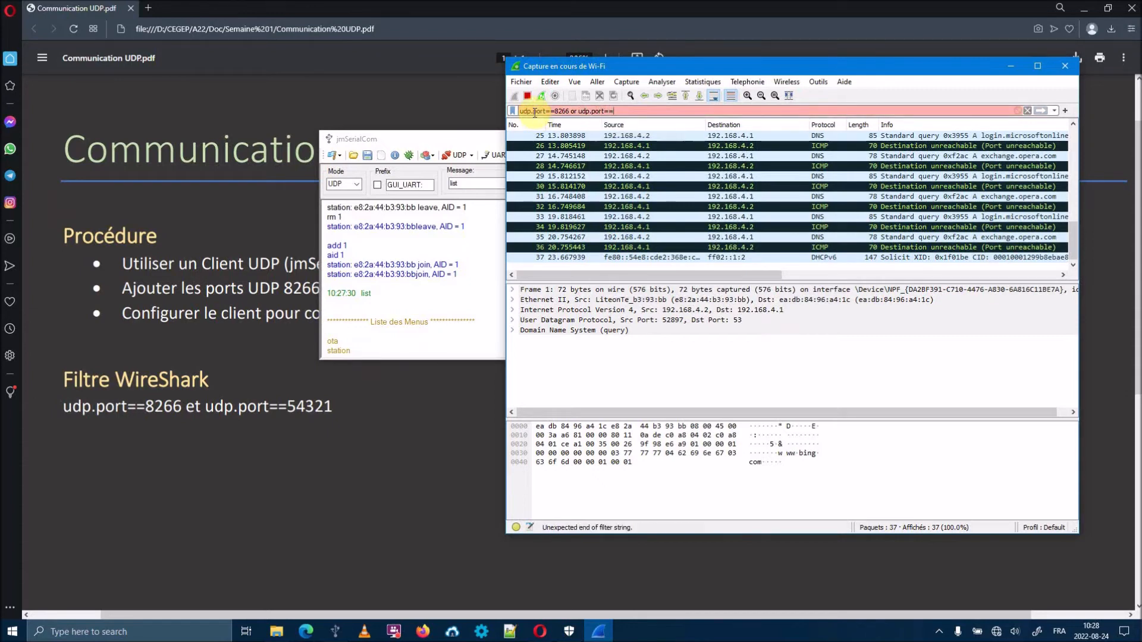
pyautogui.write('543')
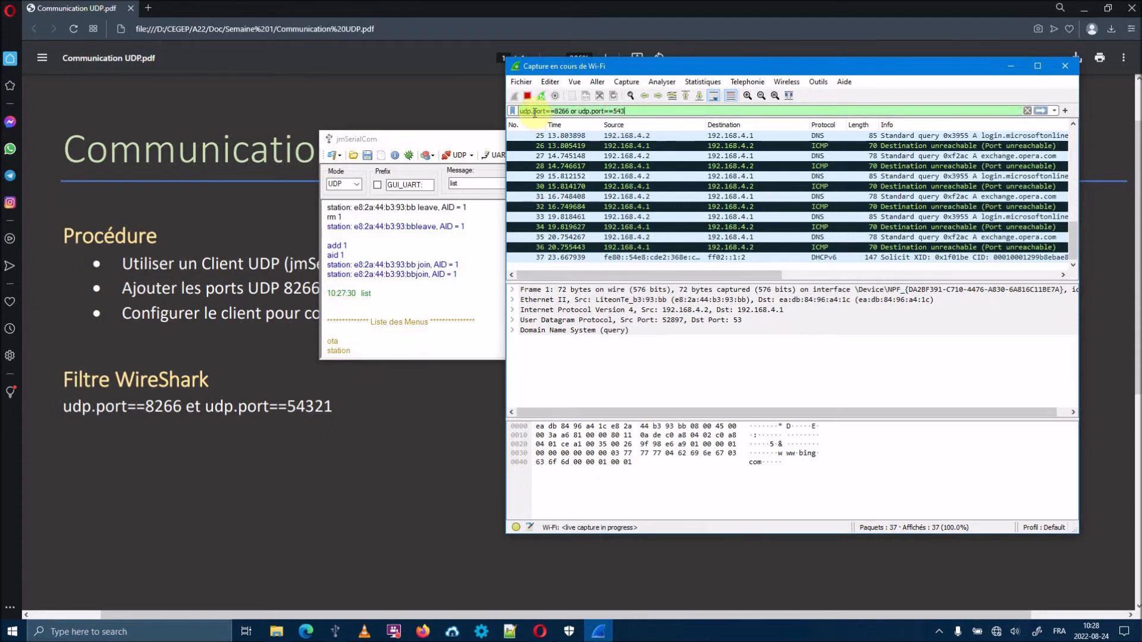
pyautogui.write('21')
pyautogui.press('Return')
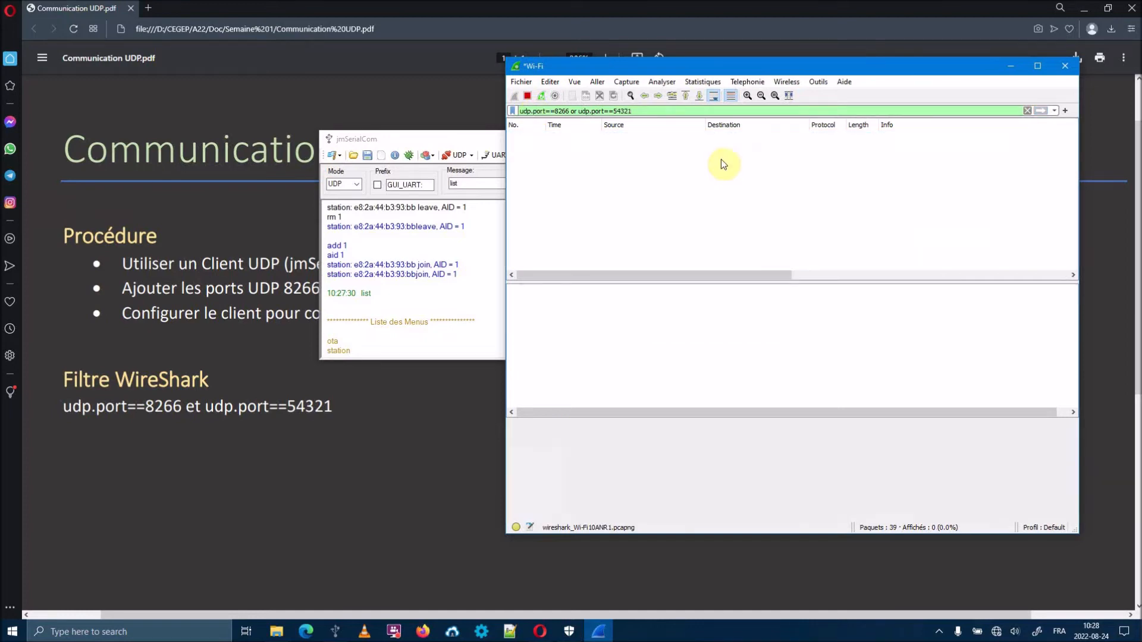
# - Switch to jmSerialCom, place its window beside the capture window, and resend the "list" command over UDP
pyautogui.click(401, 138)
pyautogui.moveTo(310, 145); pyautogui.dragTo(102, 140)
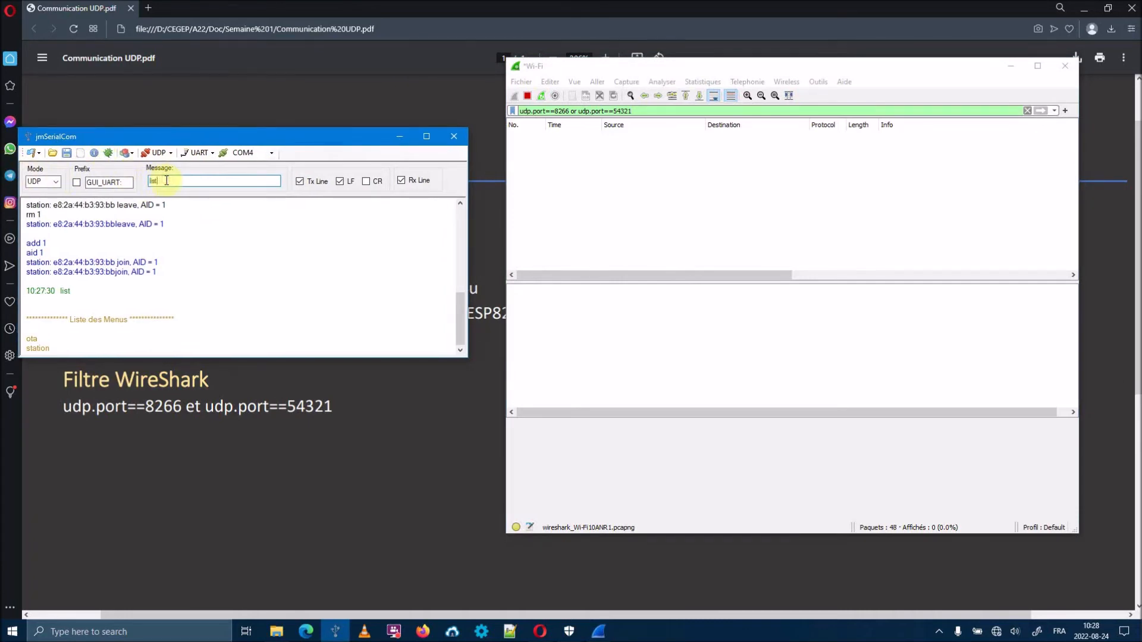
pyautogui.press('Return')
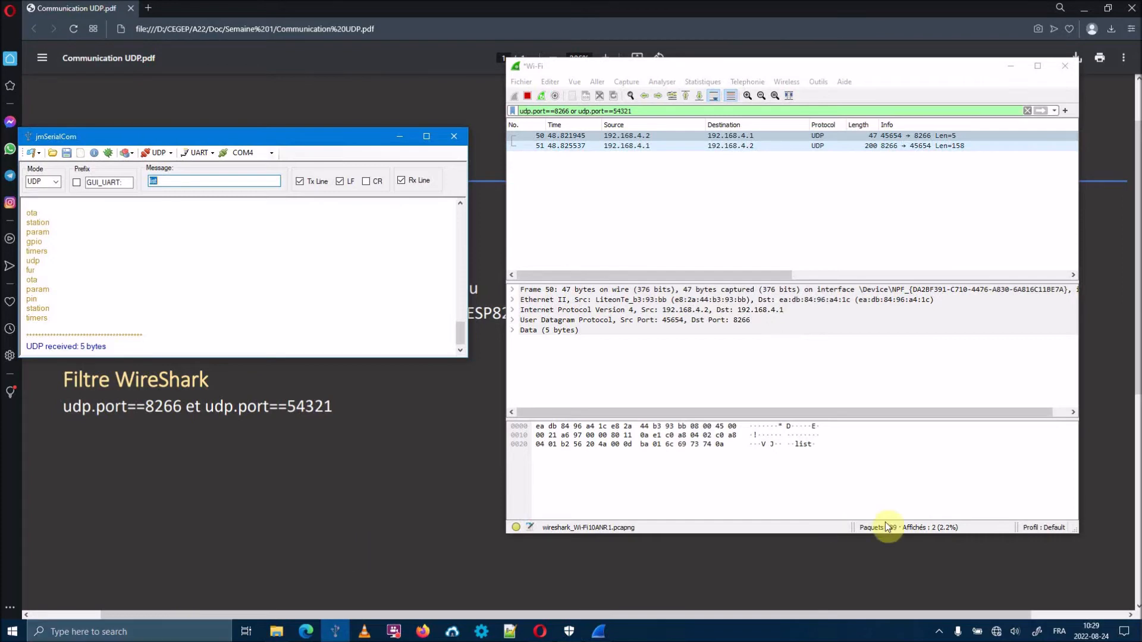
# - Open the properties of the monWemos Wi-Fi network and check the computer's IPv4 address
pyautogui.click(997, 633)
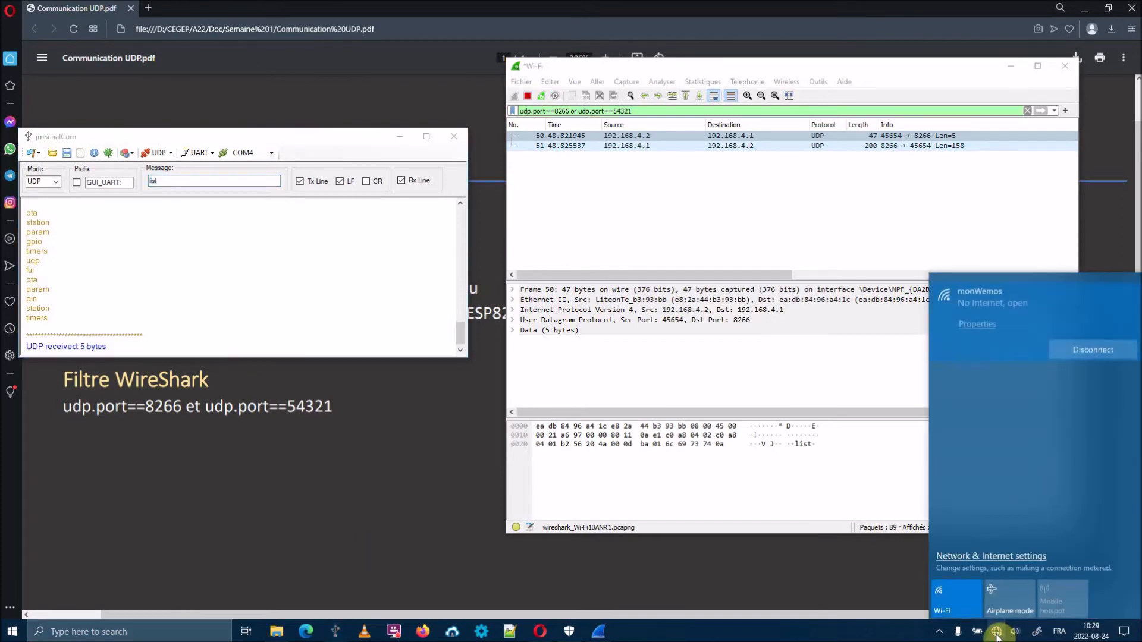
pyautogui.click(973, 323)
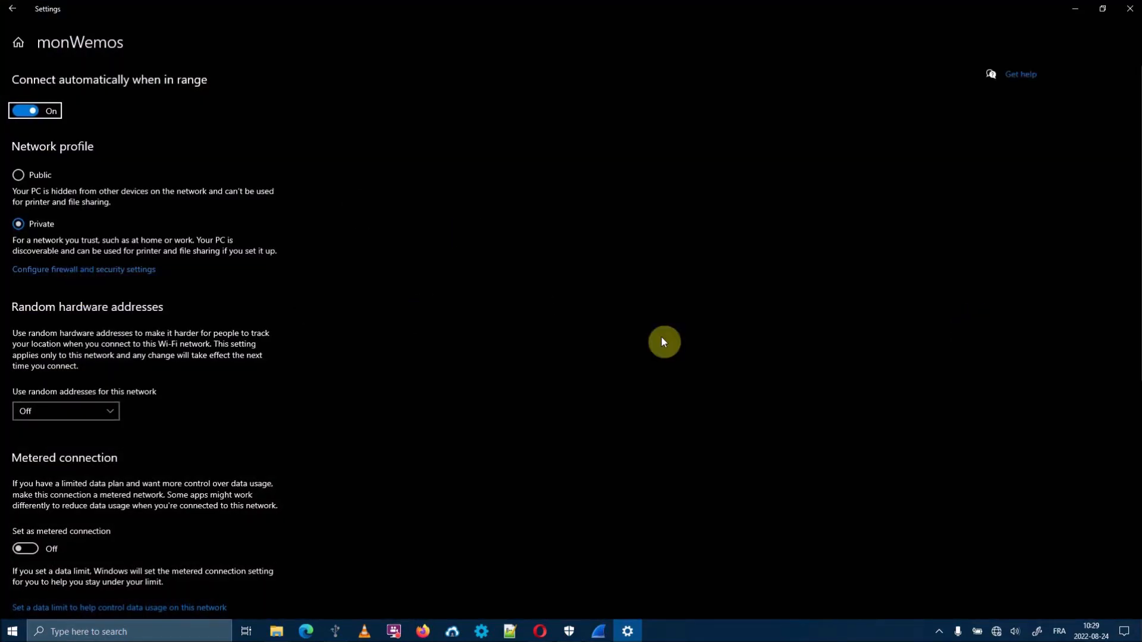
pyautogui.moveTo(1133, 187); pyautogui.dragTo(1136, 400)
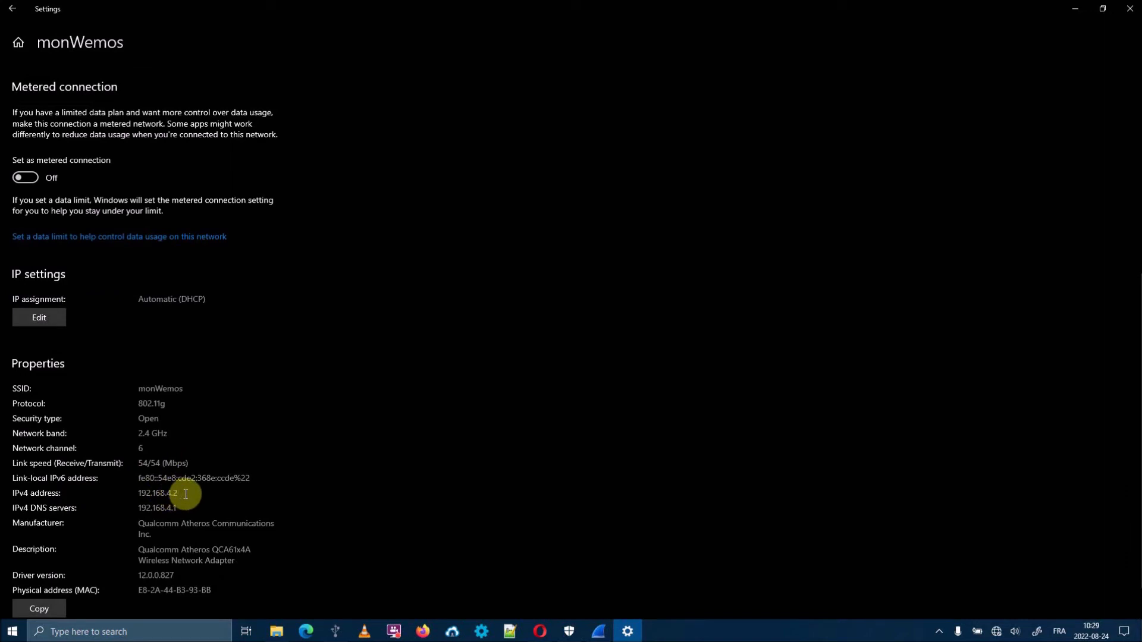
# - Open the Command Prompt and run ipconfig to check the Wi-Fi adapter's IP configuration
pyautogui.click(74, 630)
pyautogui.write('c')
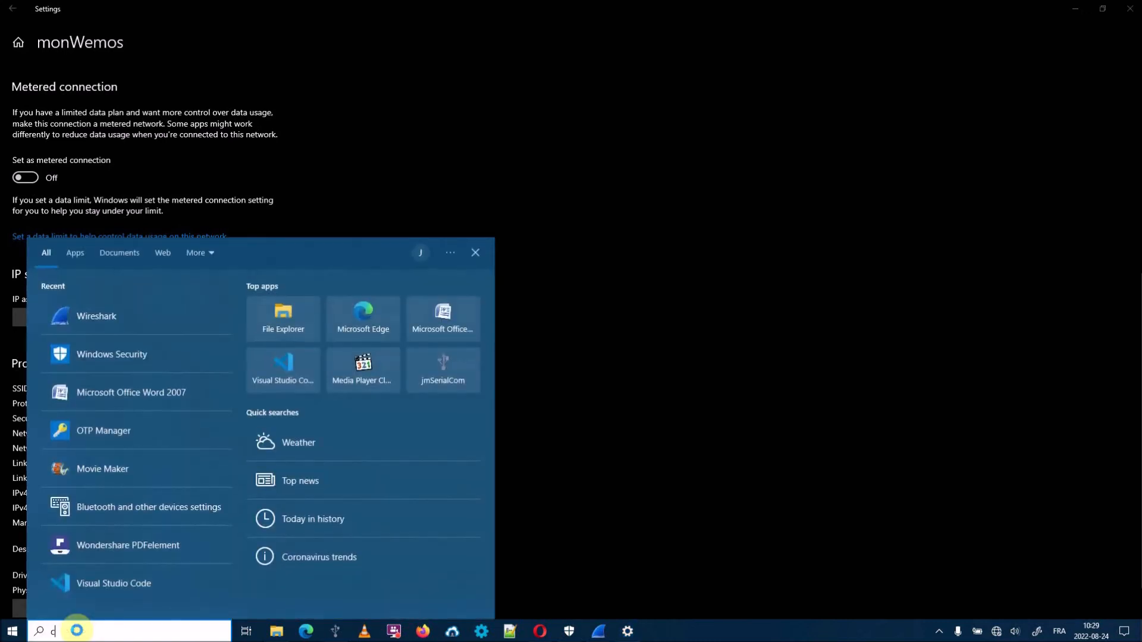
pyautogui.write('md')
pyautogui.press('Return')
pyautogui.write('ipconfi')
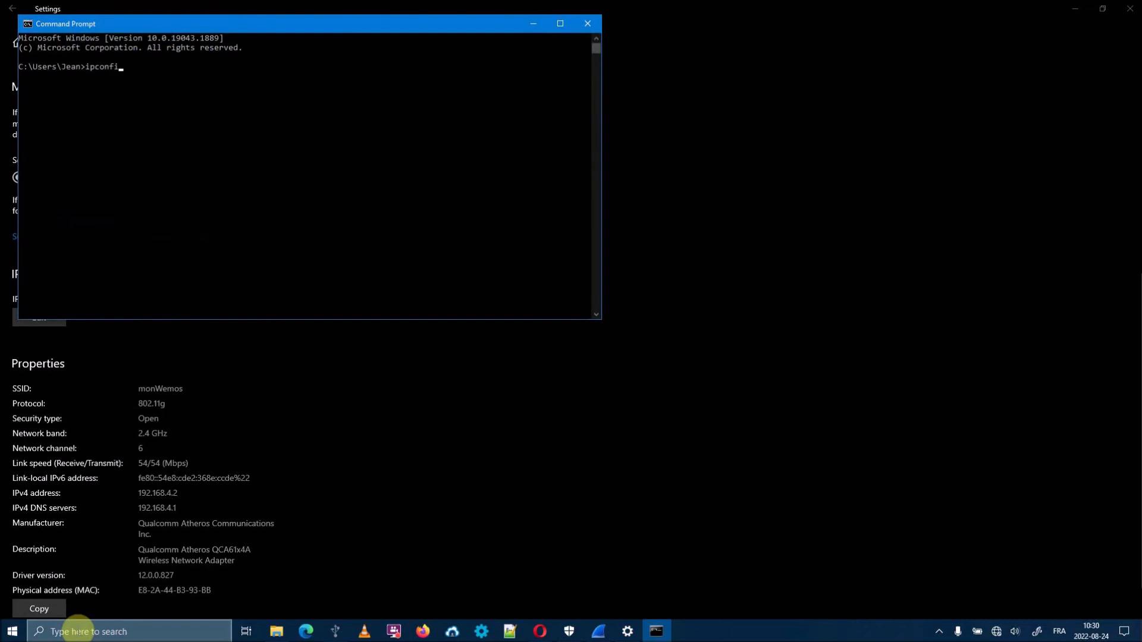
pyautogui.write('g')
pyautogui.press('Return')
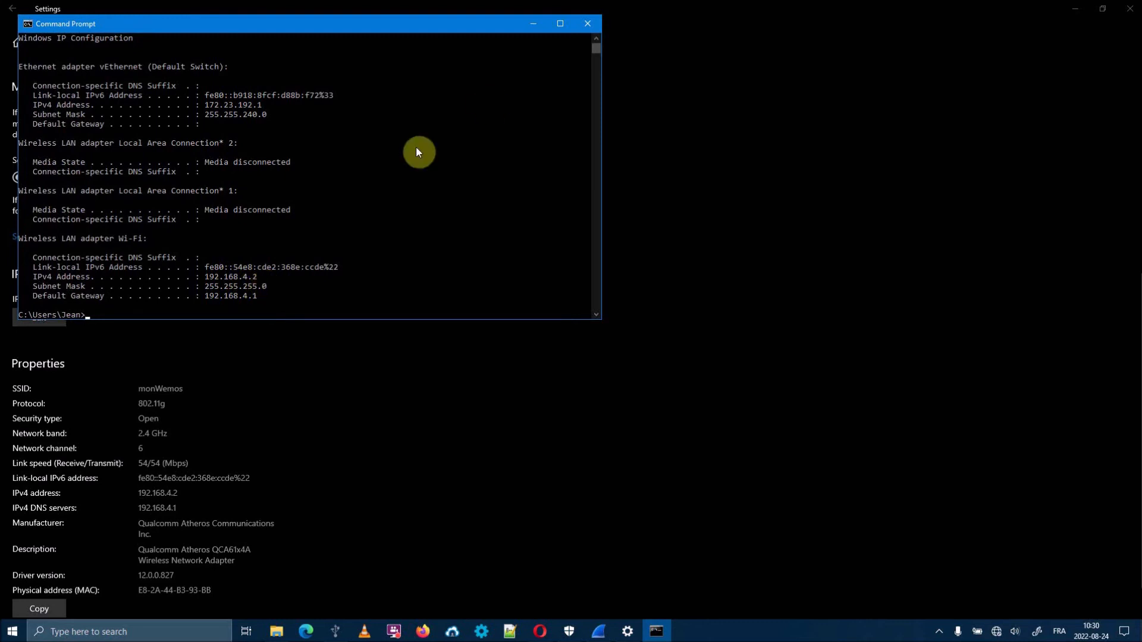
# - Close the Command Prompt and examine the ports and data bytes of the captured UDP packet sent from 192.168.4.2 to 192.168.4.1
pyautogui.click(586, 25)
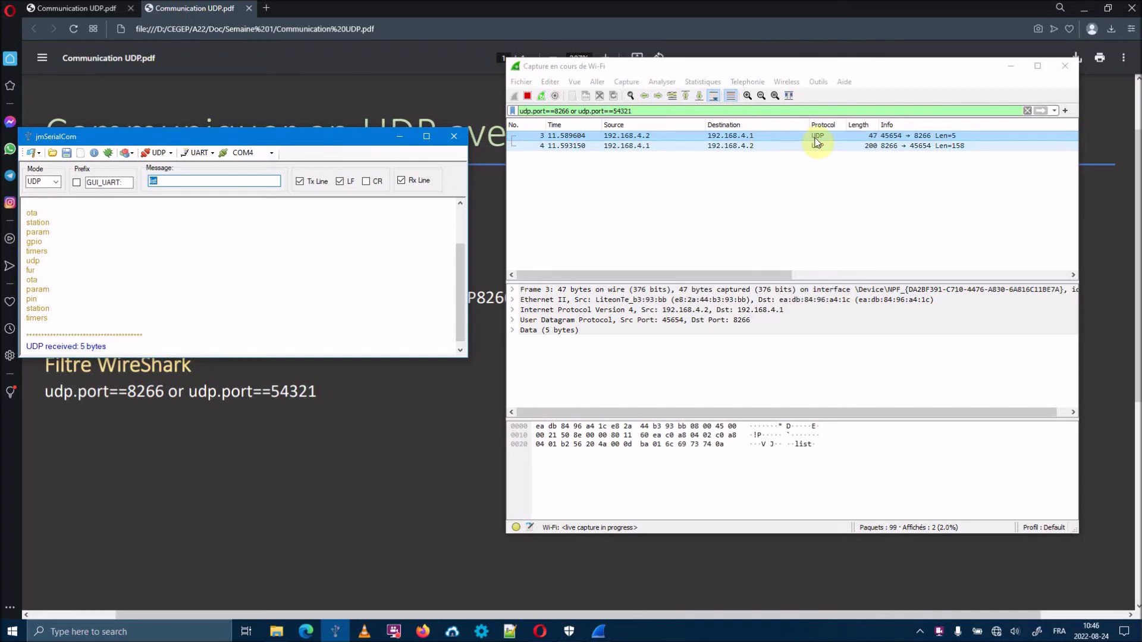
pyautogui.click(957, 134)
pyautogui.click(791, 445)
pyautogui.click(797, 446)
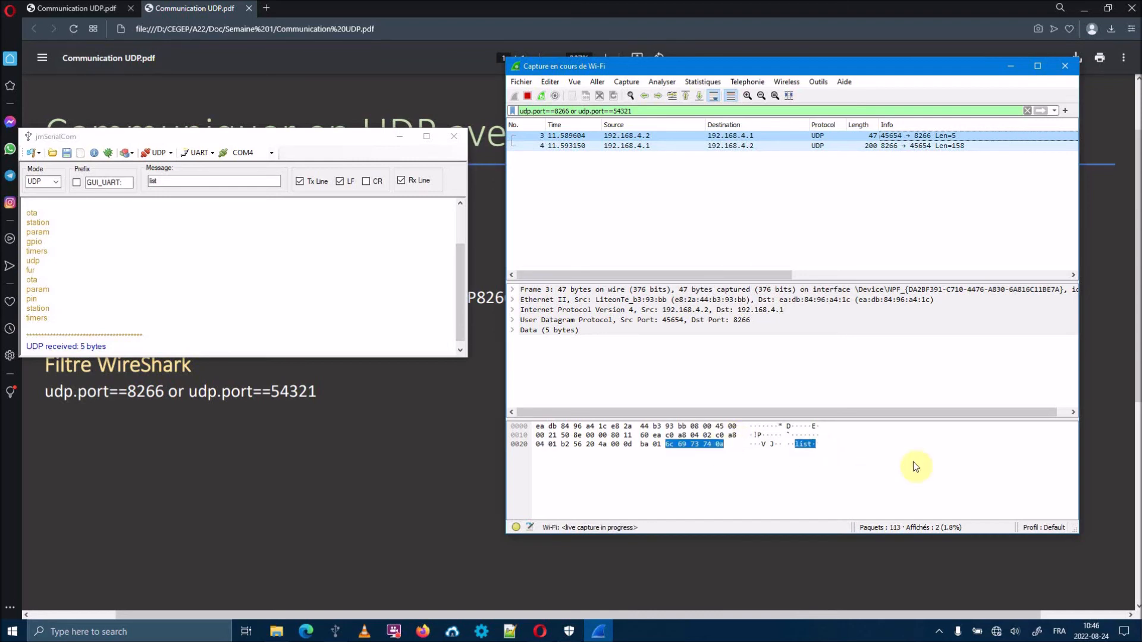
# - Select the UDP reply packet from 192.168.4.1 and compare its ports and data with the menu list received in jmSerialCom
pyautogui.click(632, 146)
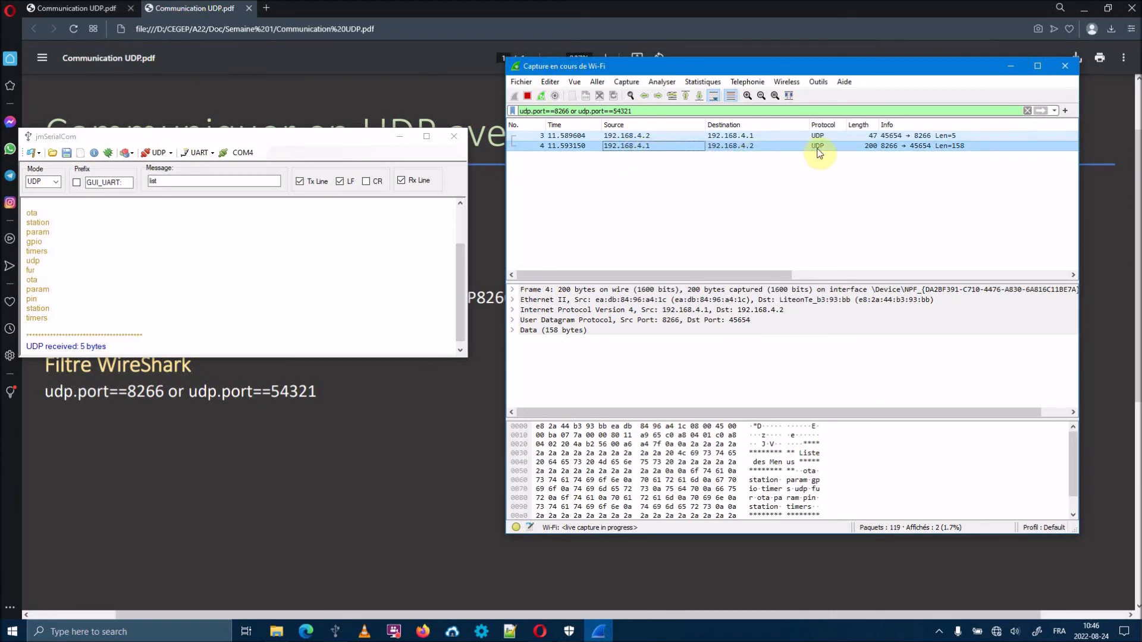
pyautogui.click(956, 147)
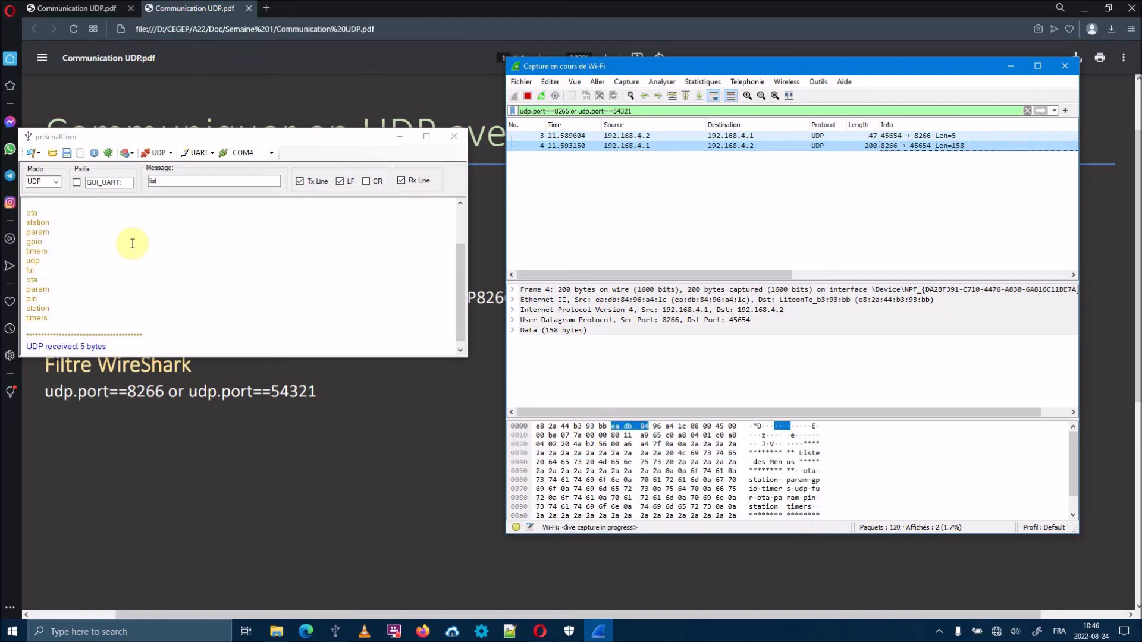
pyautogui.click(461, 204)
pyautogui.click(461, 203)
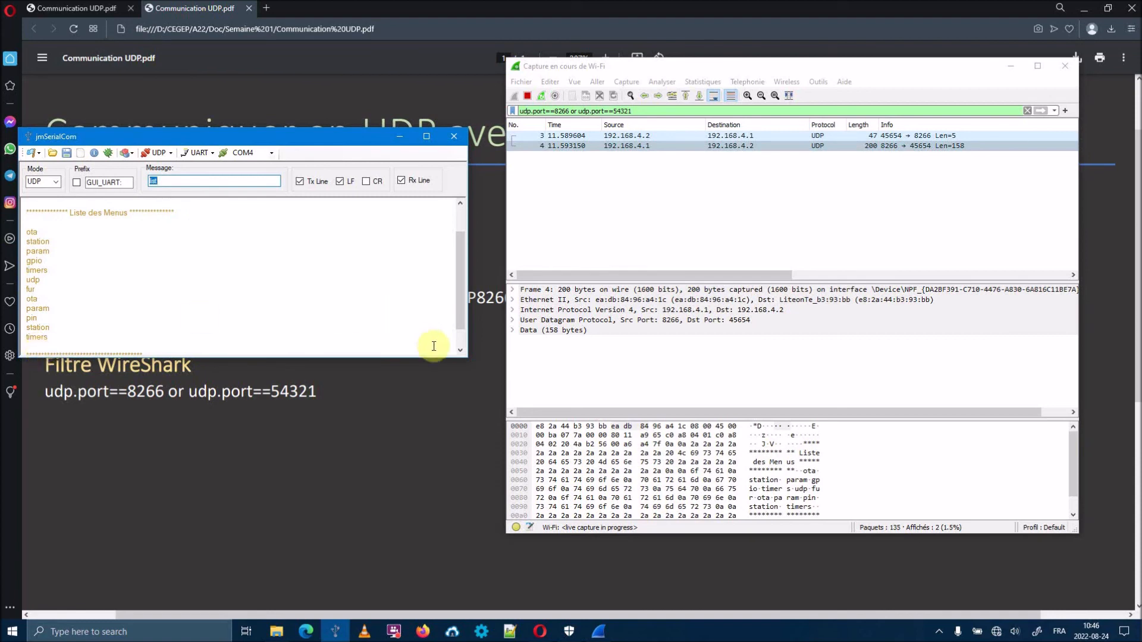
pyautogui.click(460, 351)
pyautogui.click(460, 351)
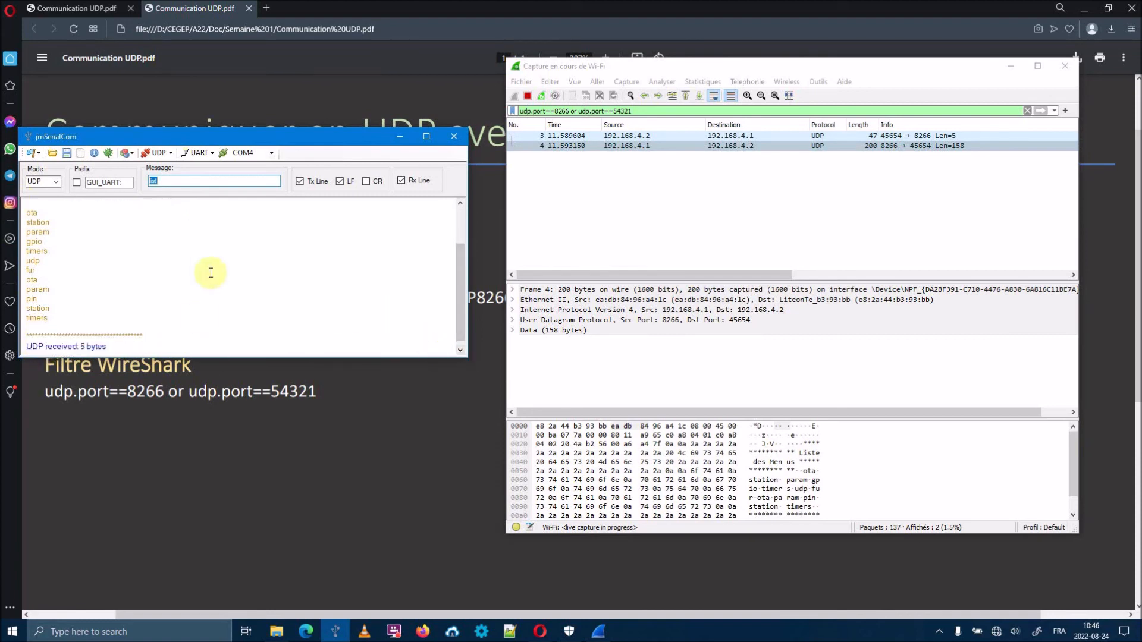